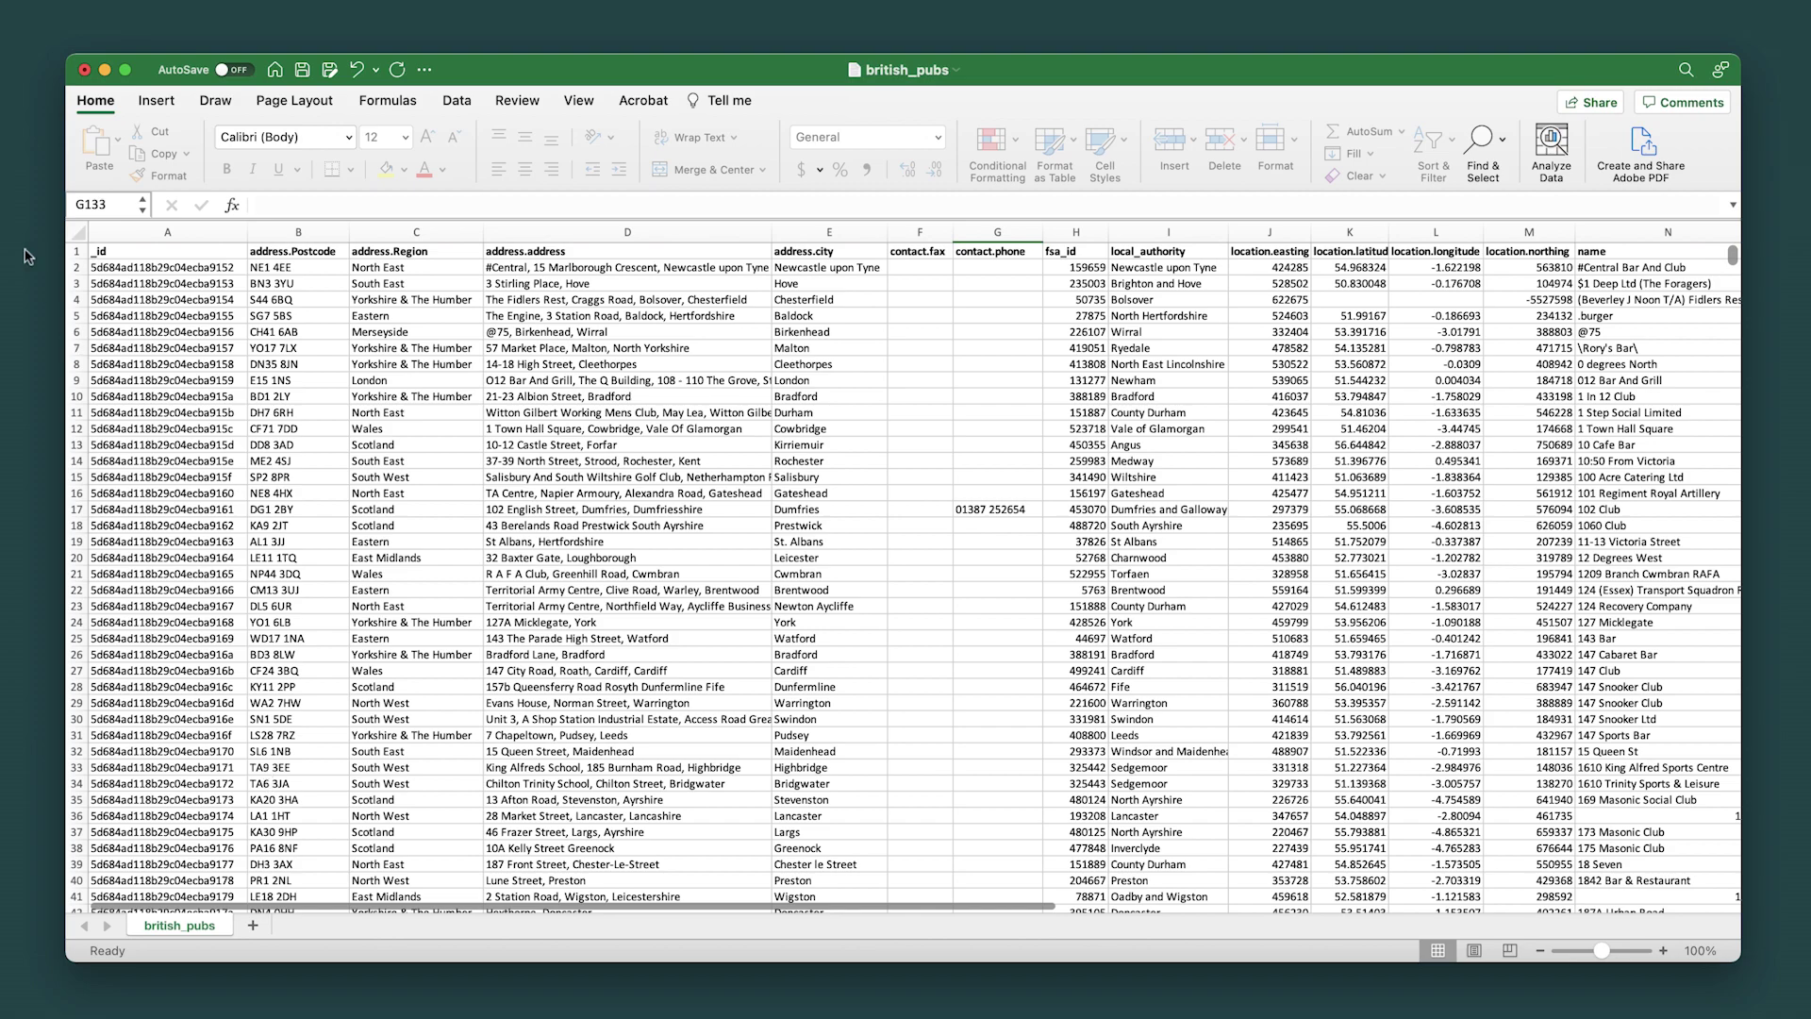
Copy rows 1 to 8 of the british_pubs sheet, including the header row.
drag(75, 250, 76, 368)
right_click(75, 367)
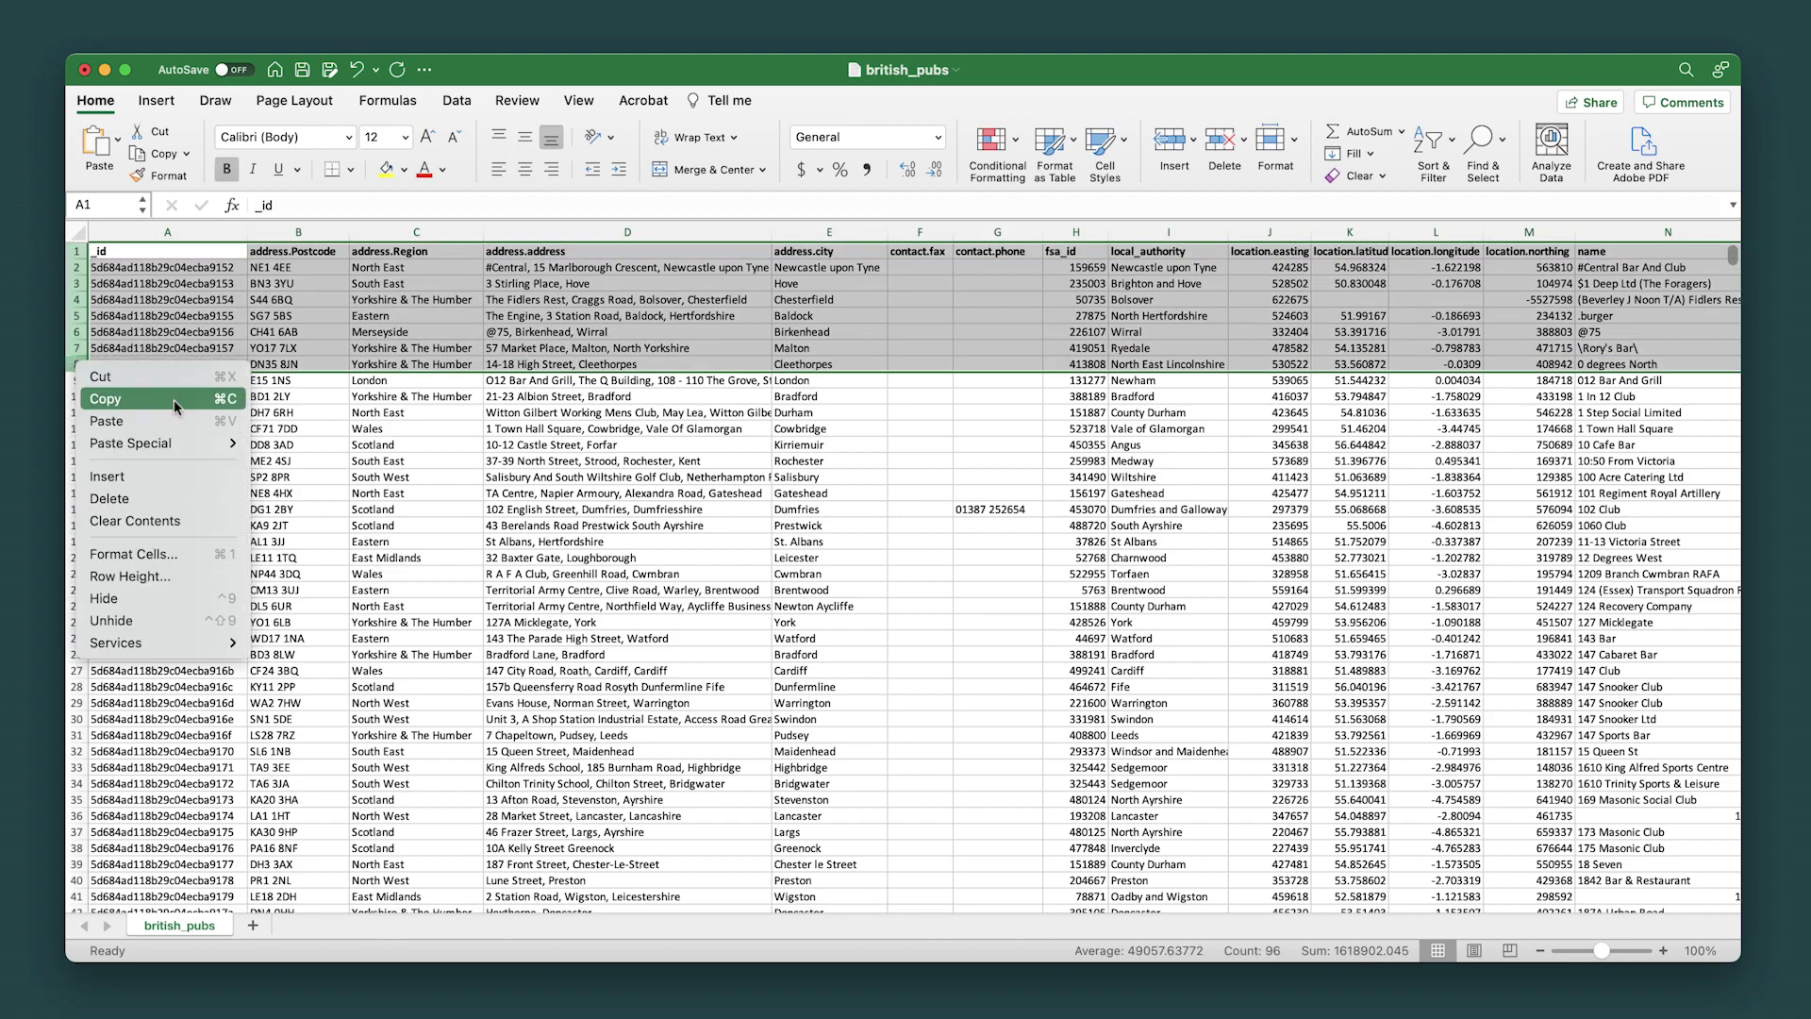
click(175, 401)
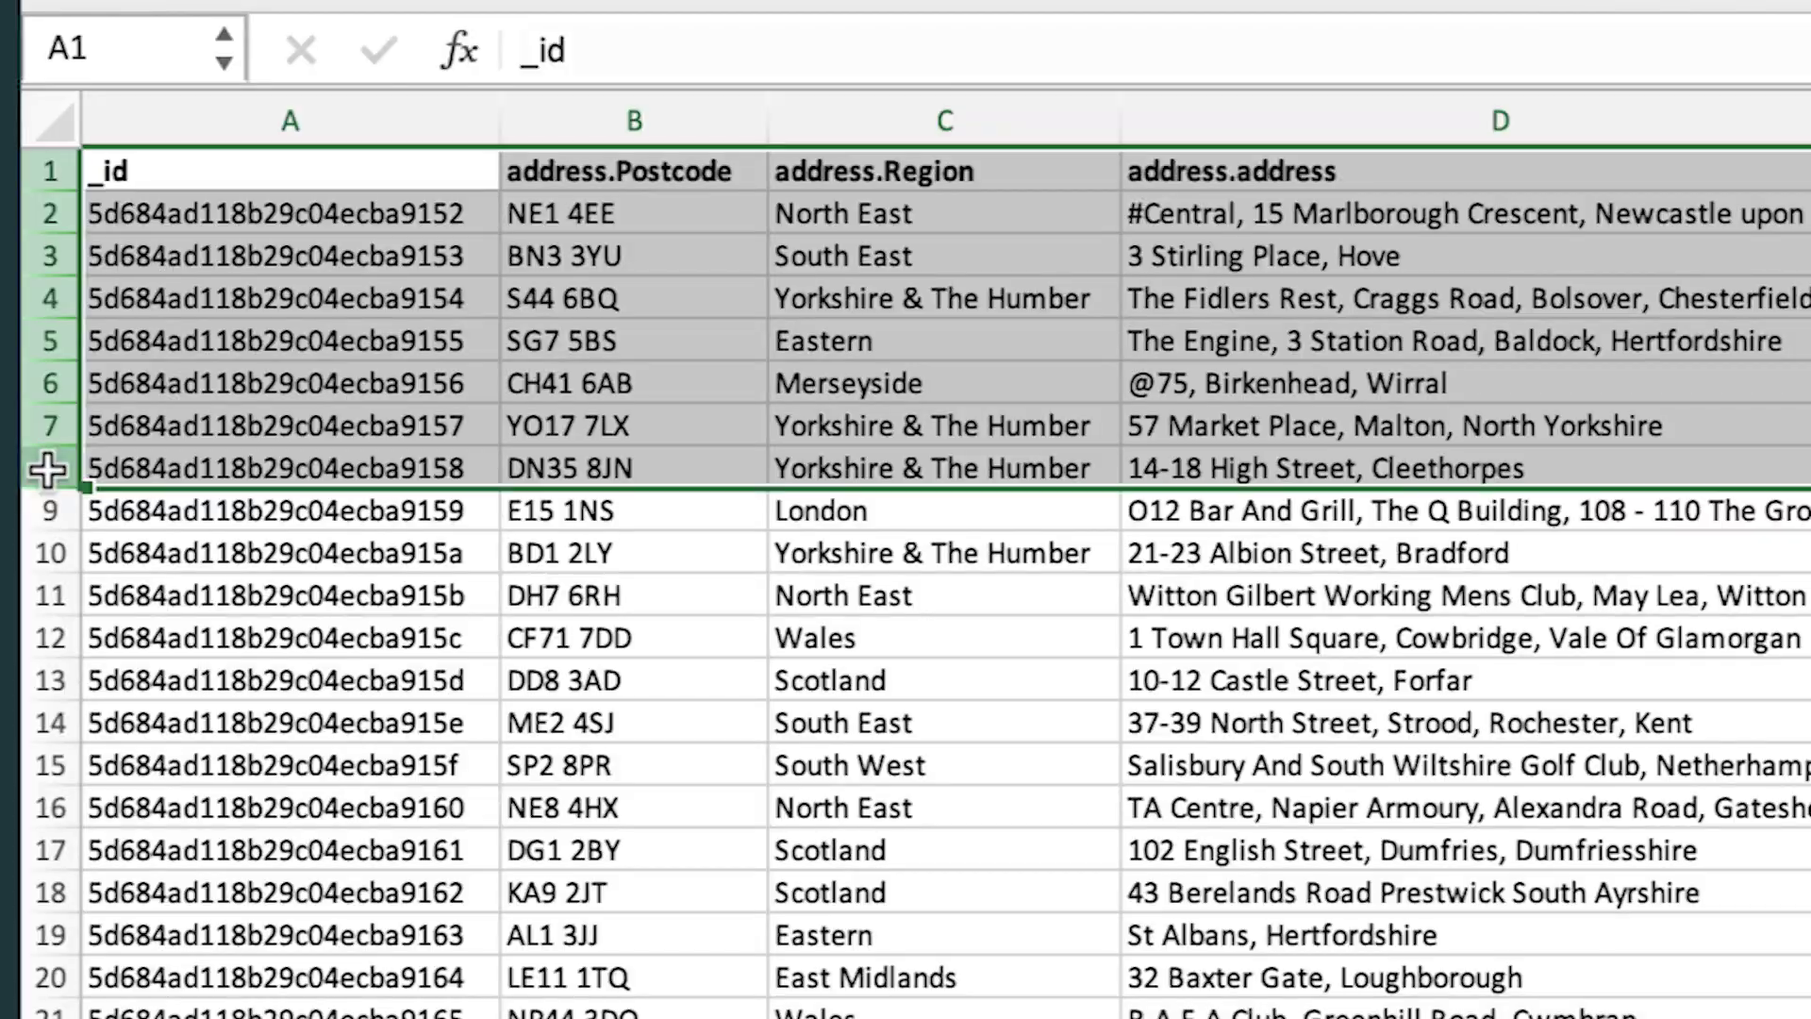
key(ctrl+c)
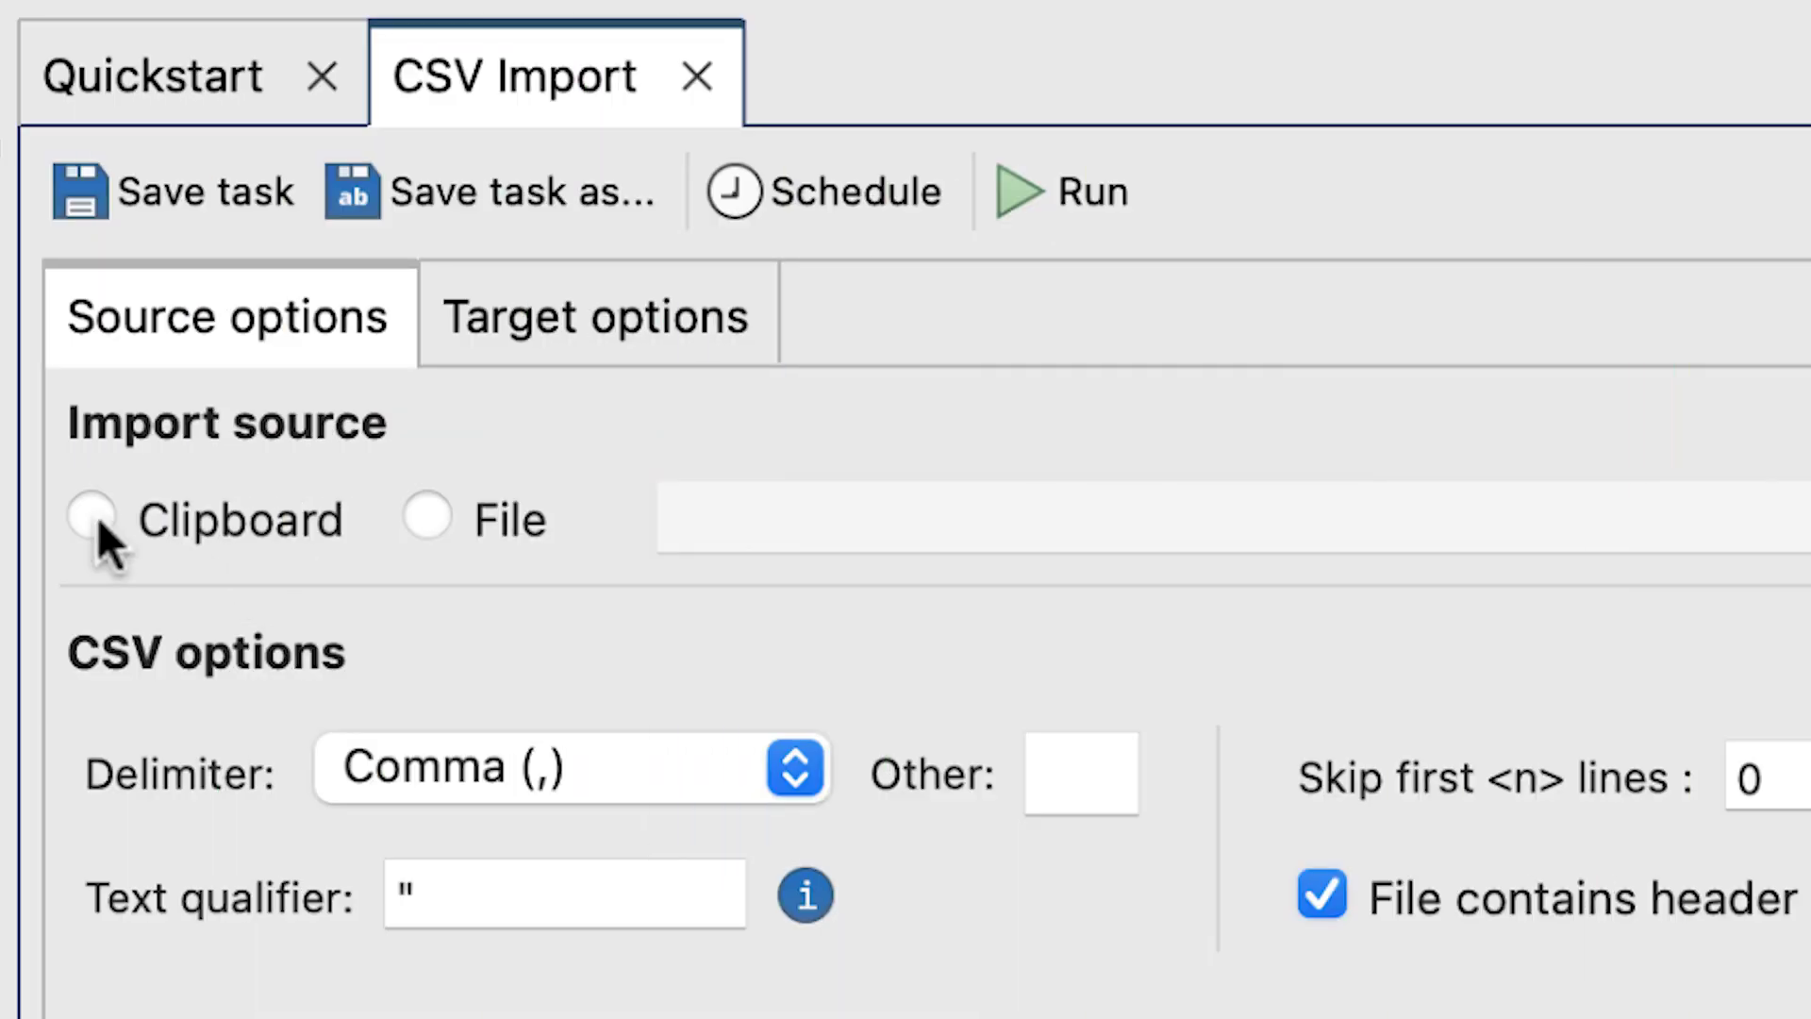
Switch to Studio 3T and set the clipboard as the CSV import source, keeping the header with field names enabled.
click(93, 516)
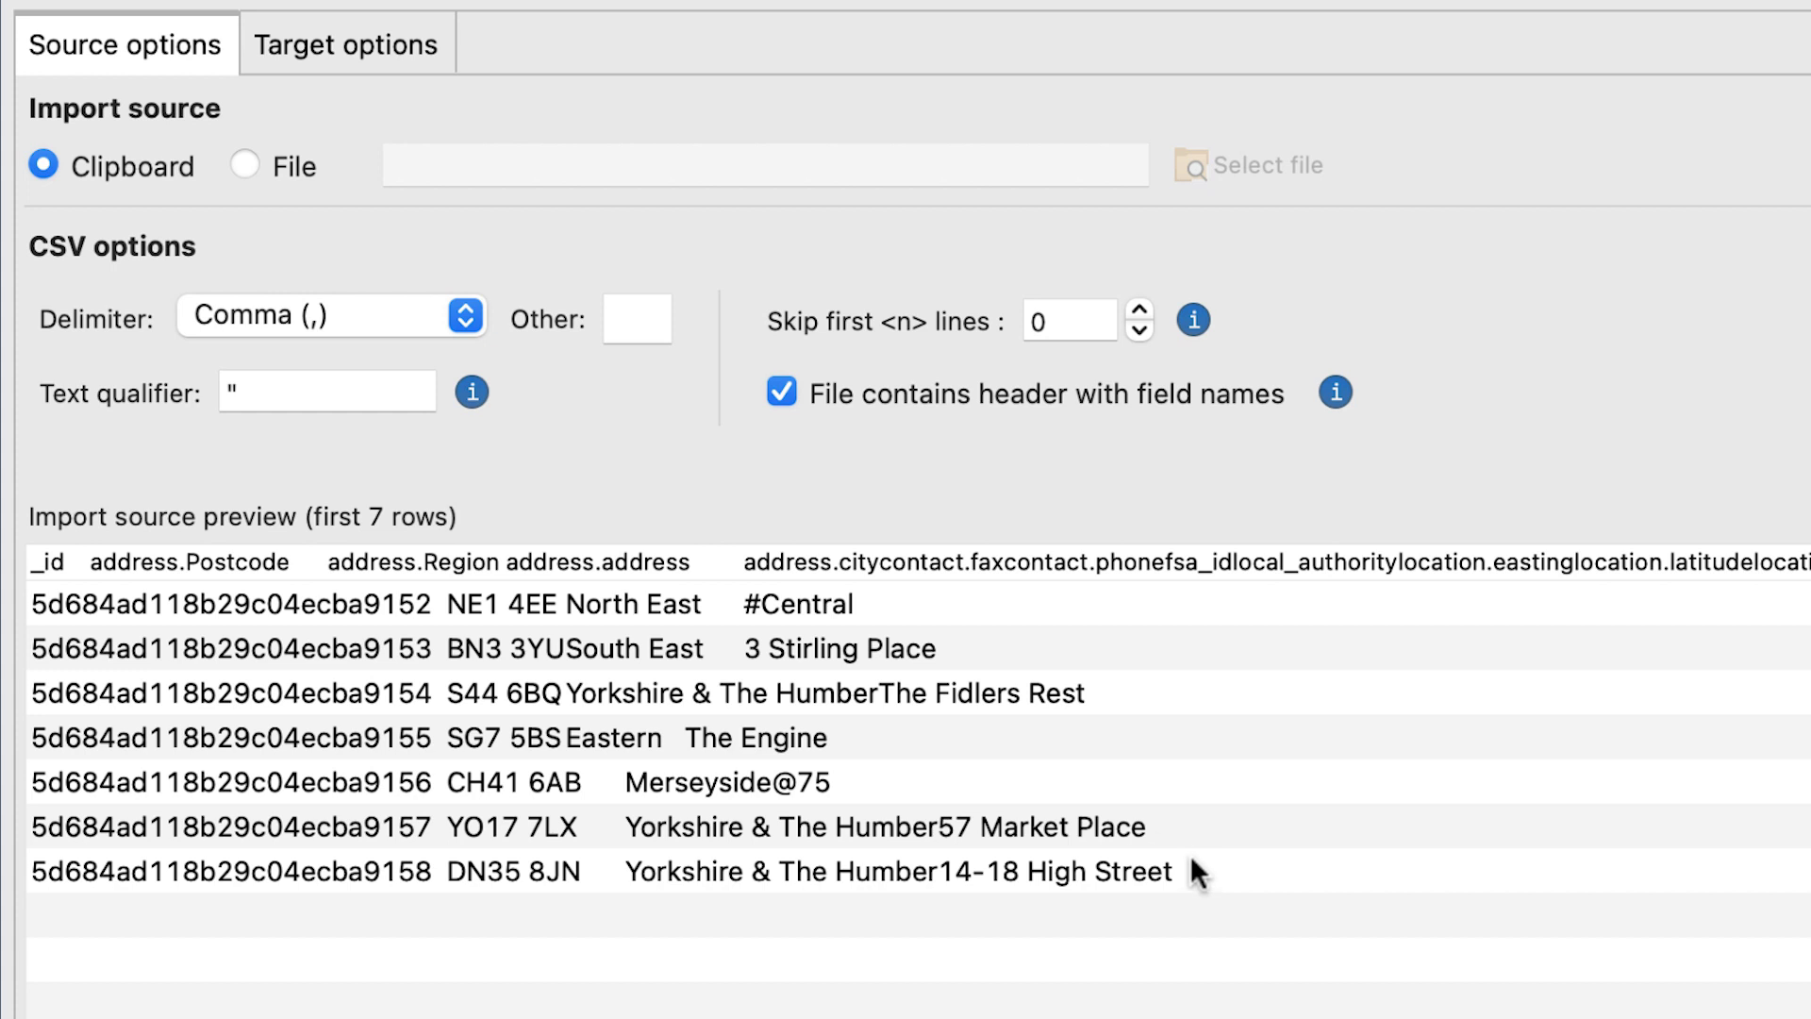
click(782, 392)
click(783, 396)
Change the import source to a file and load british_pubs.csv from the Downloads folder.
click(243, 167)
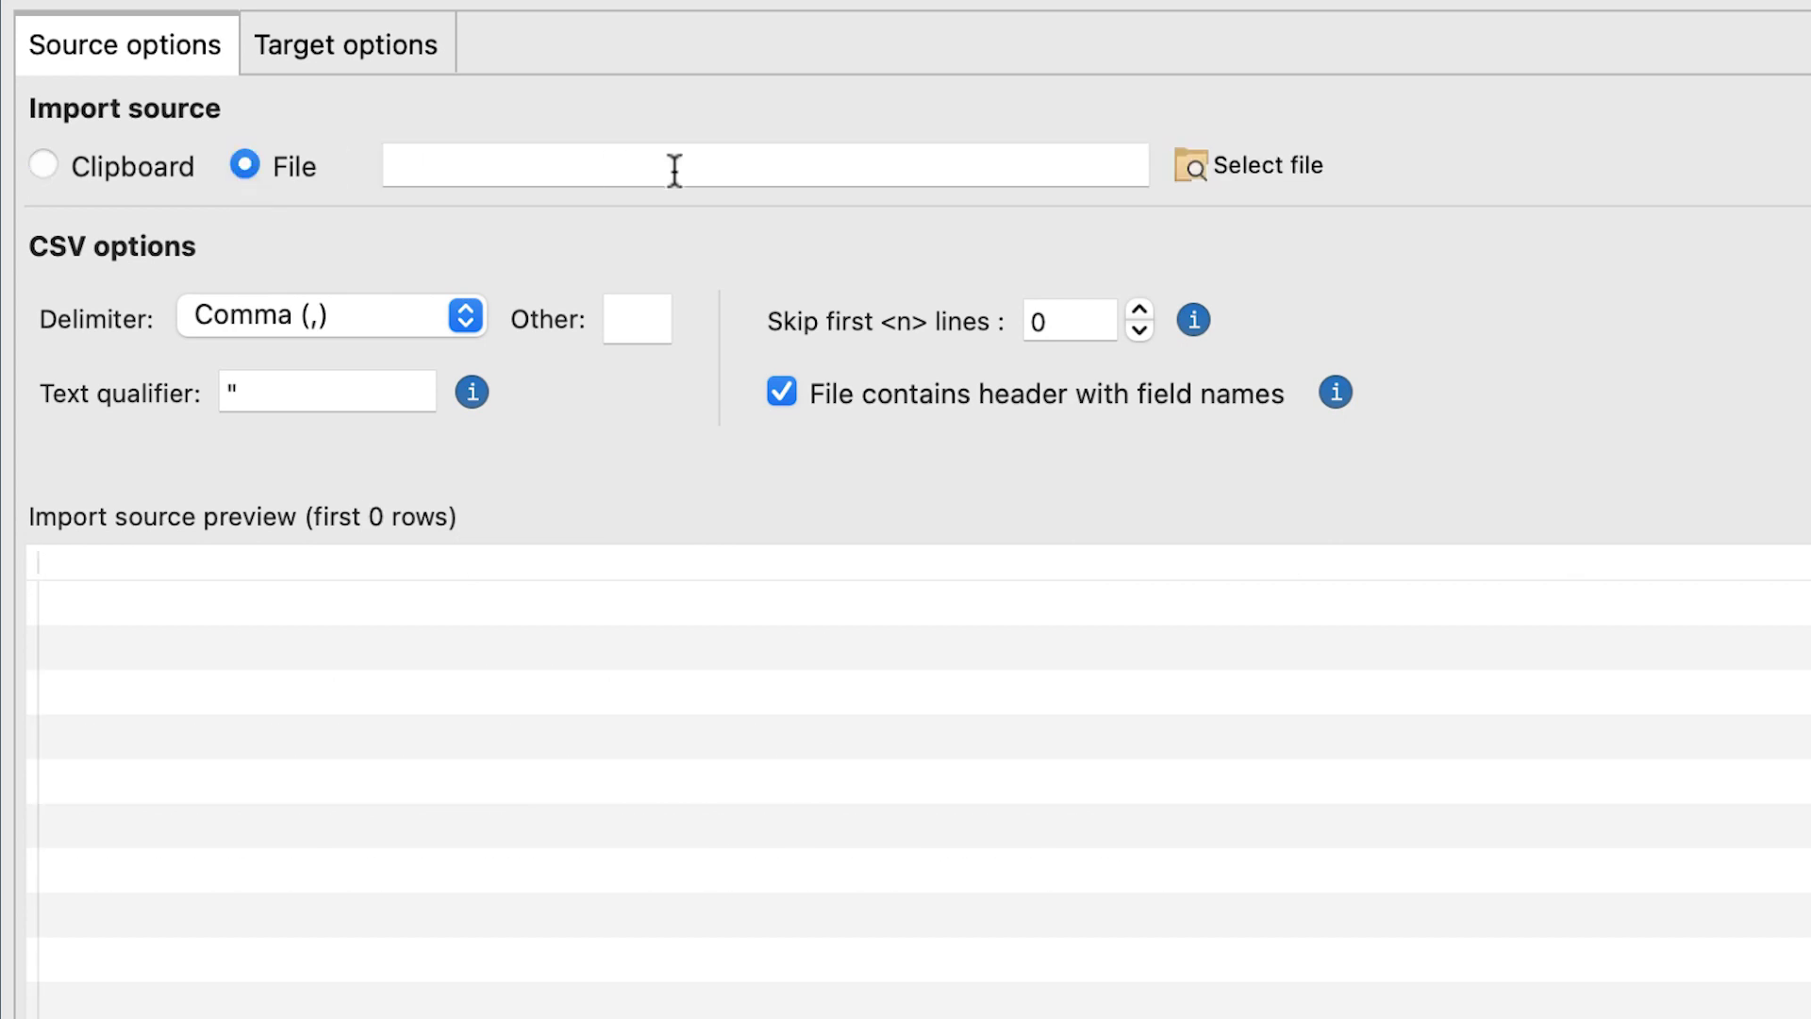
click(1193, 172)
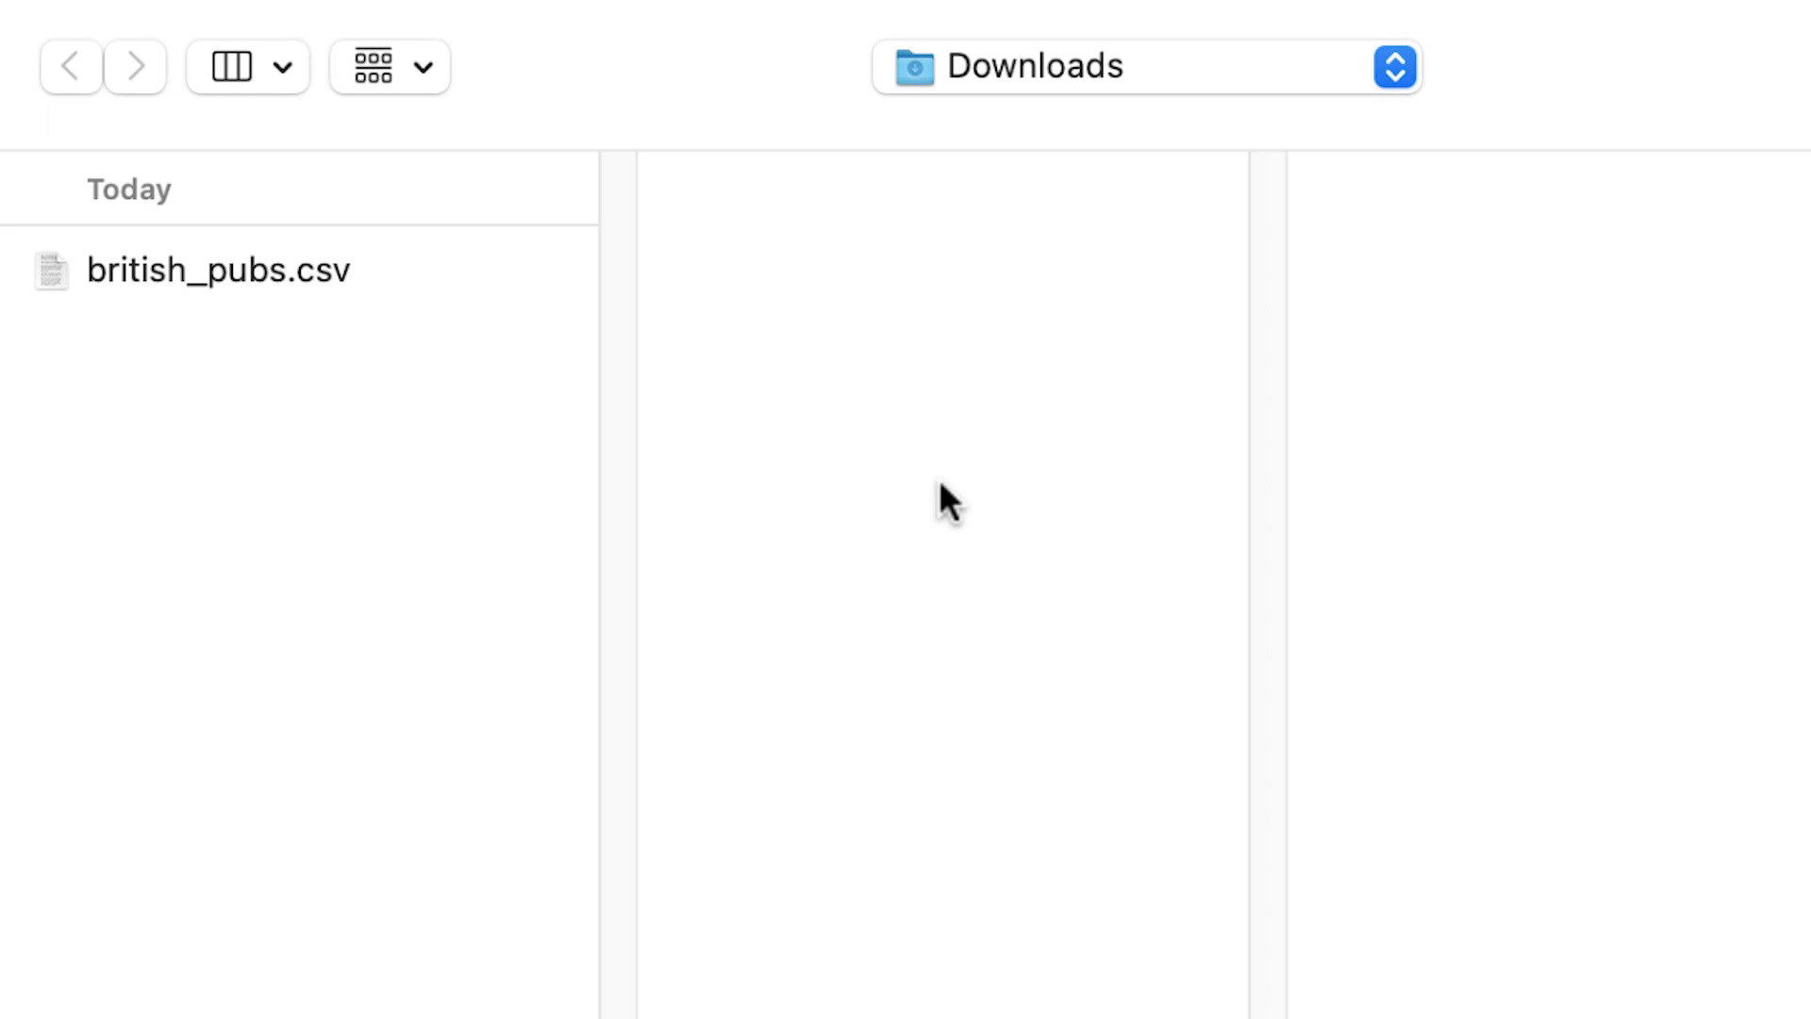
click(244, 275)
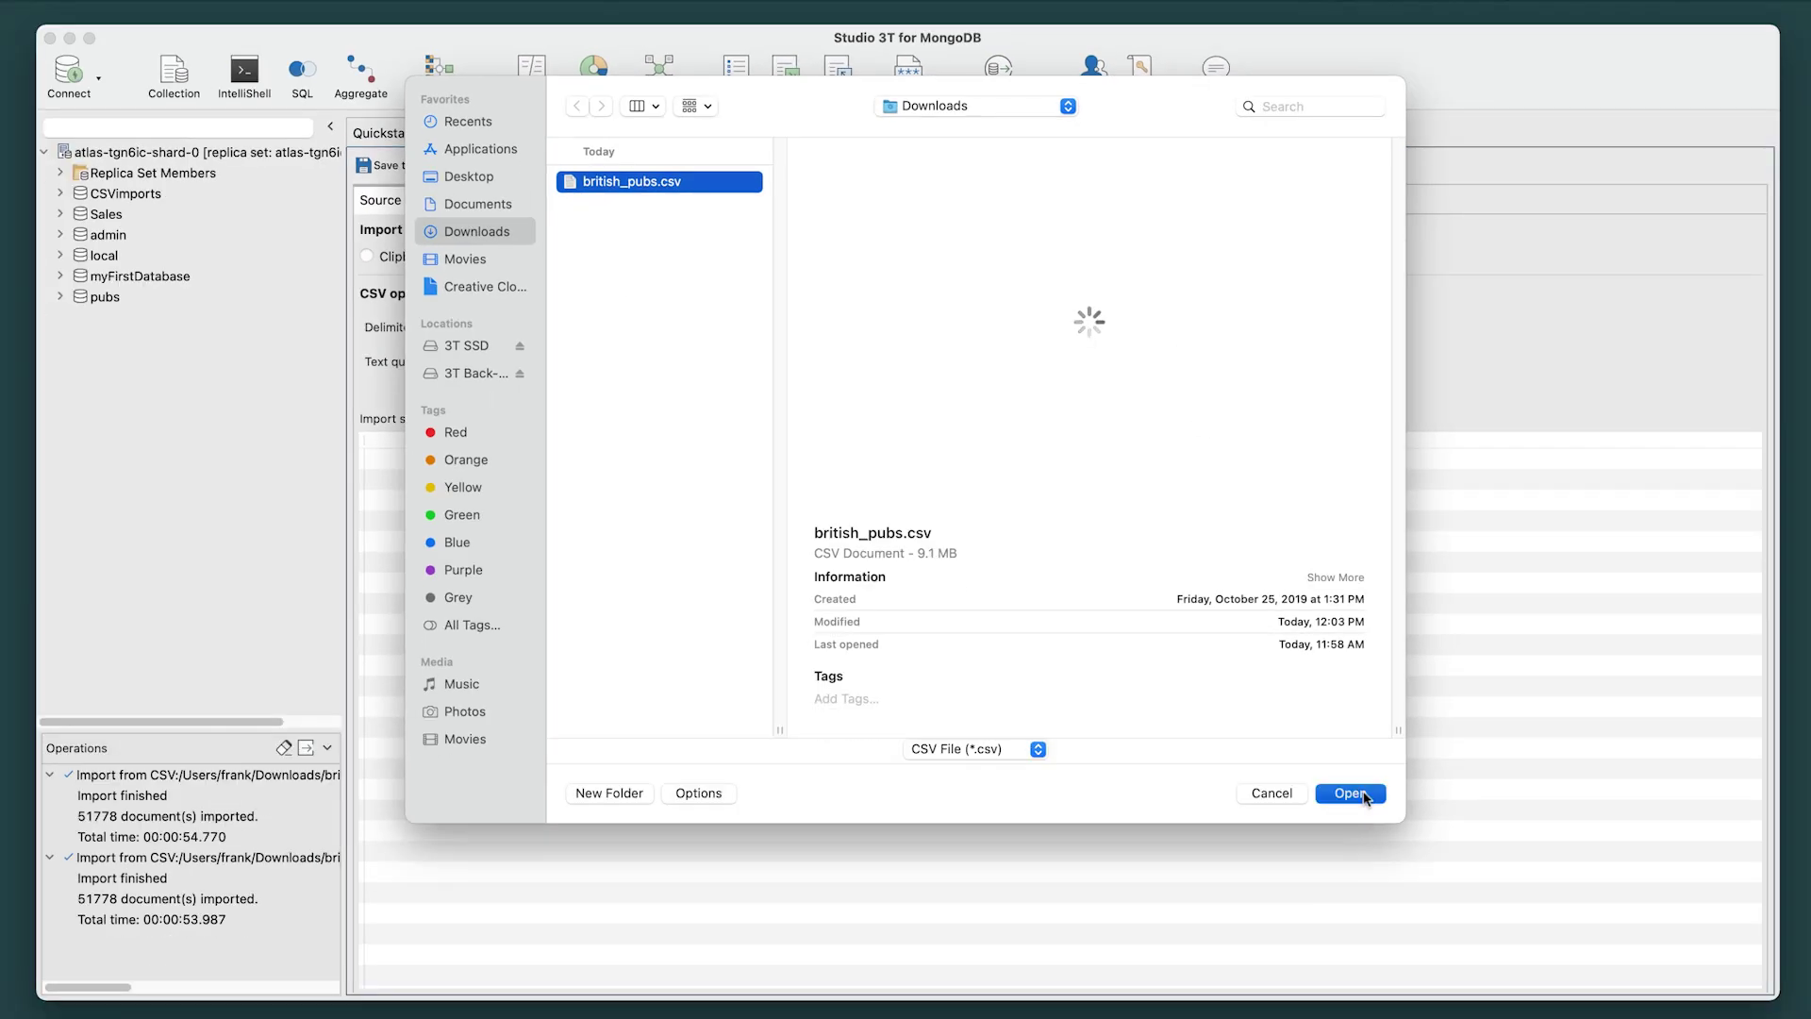
click(1351, 794)
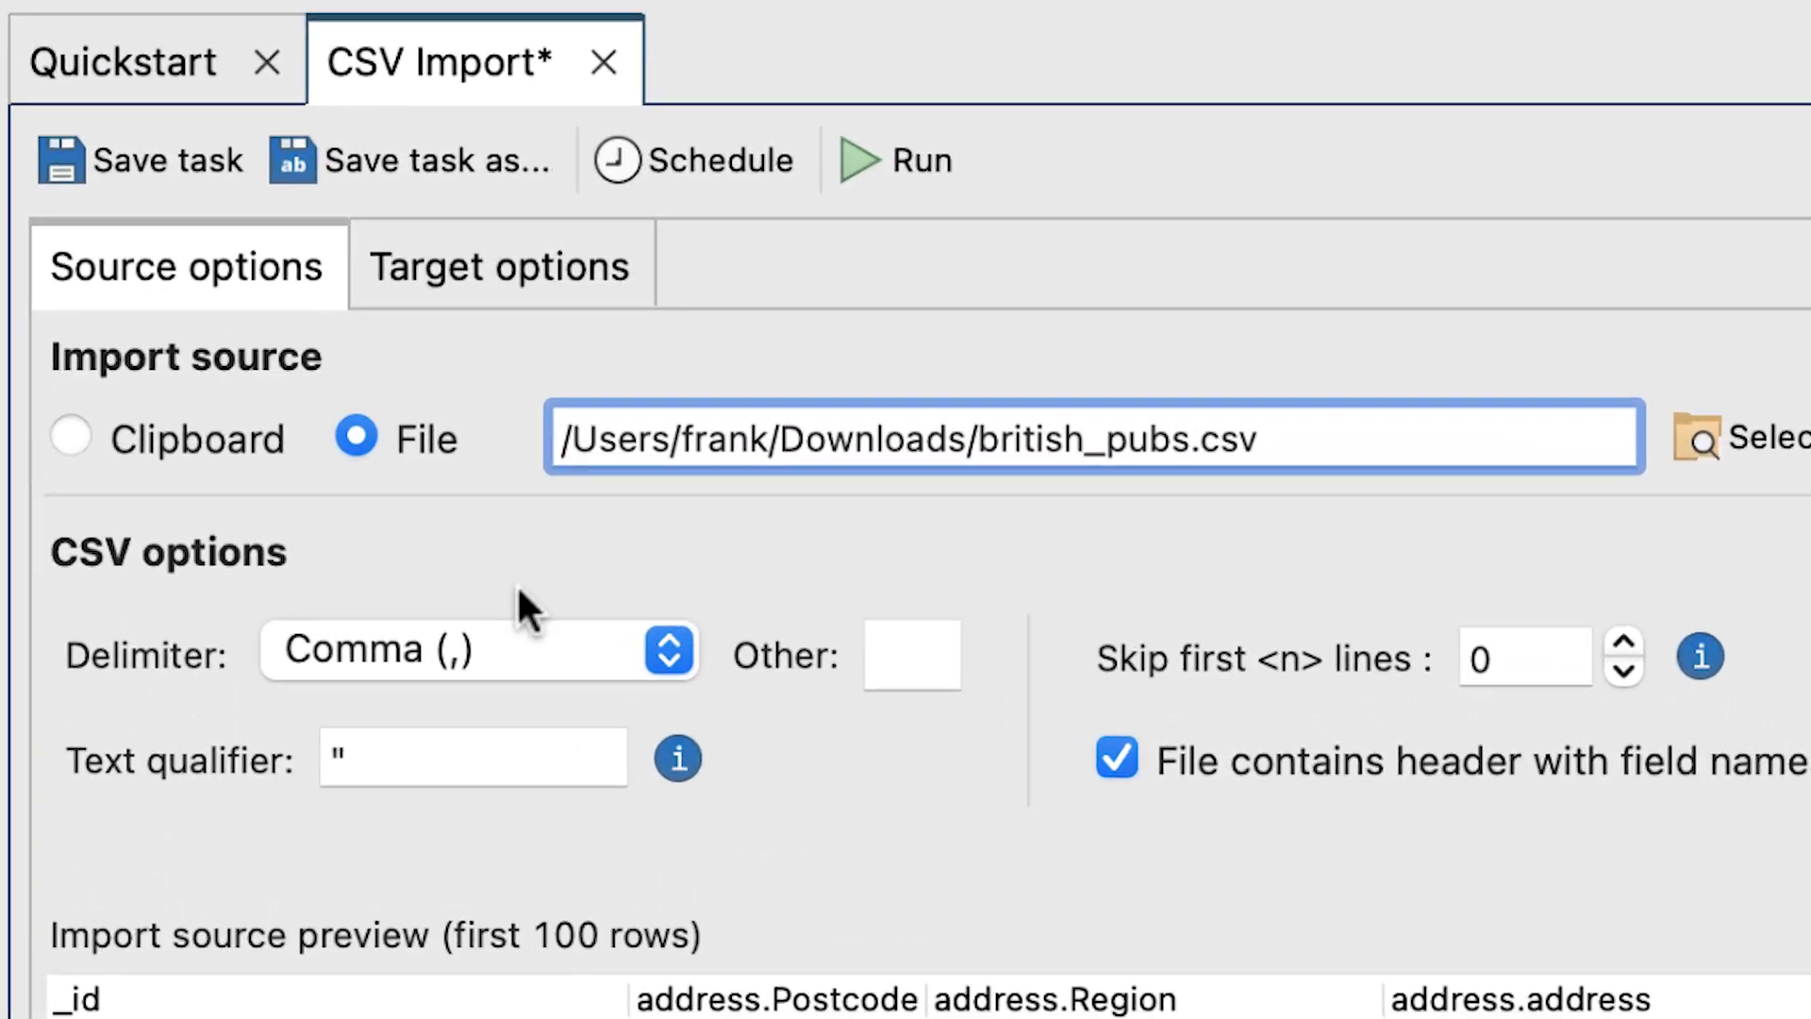
Create a collection named "British Pubs Collection" in the CSVimports database.
click(499, 277)
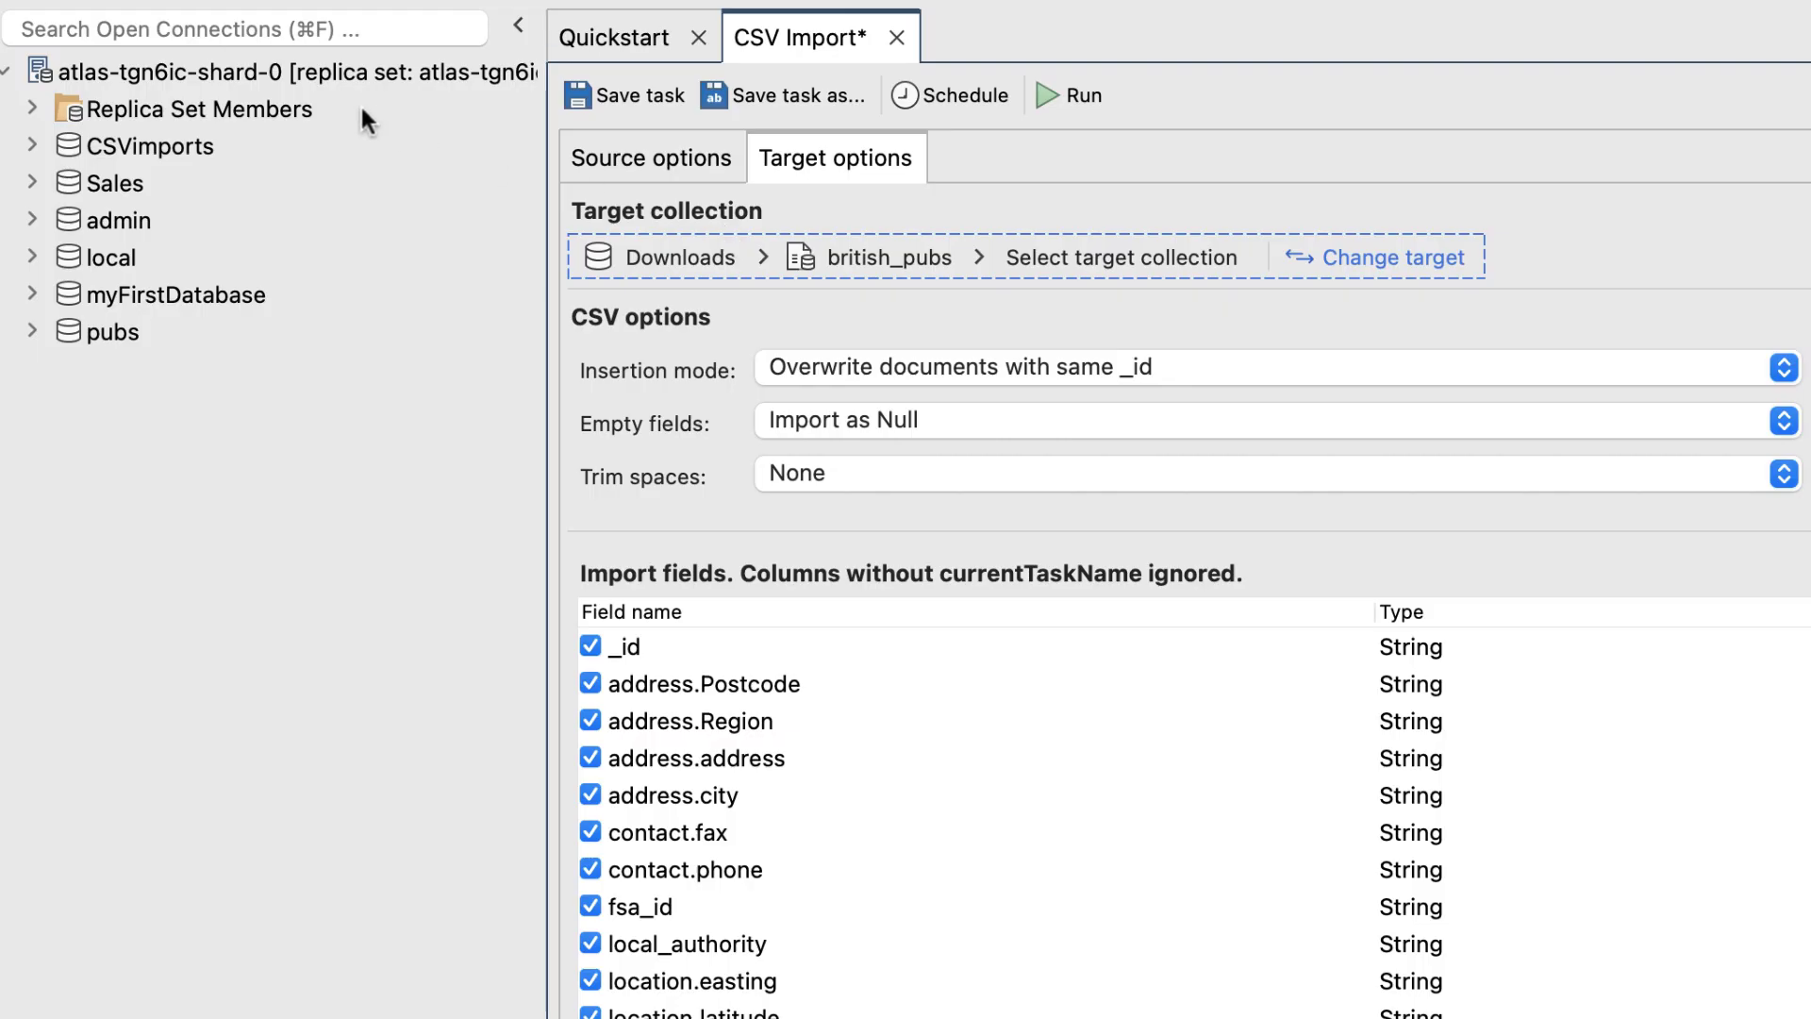
click(33, 145)
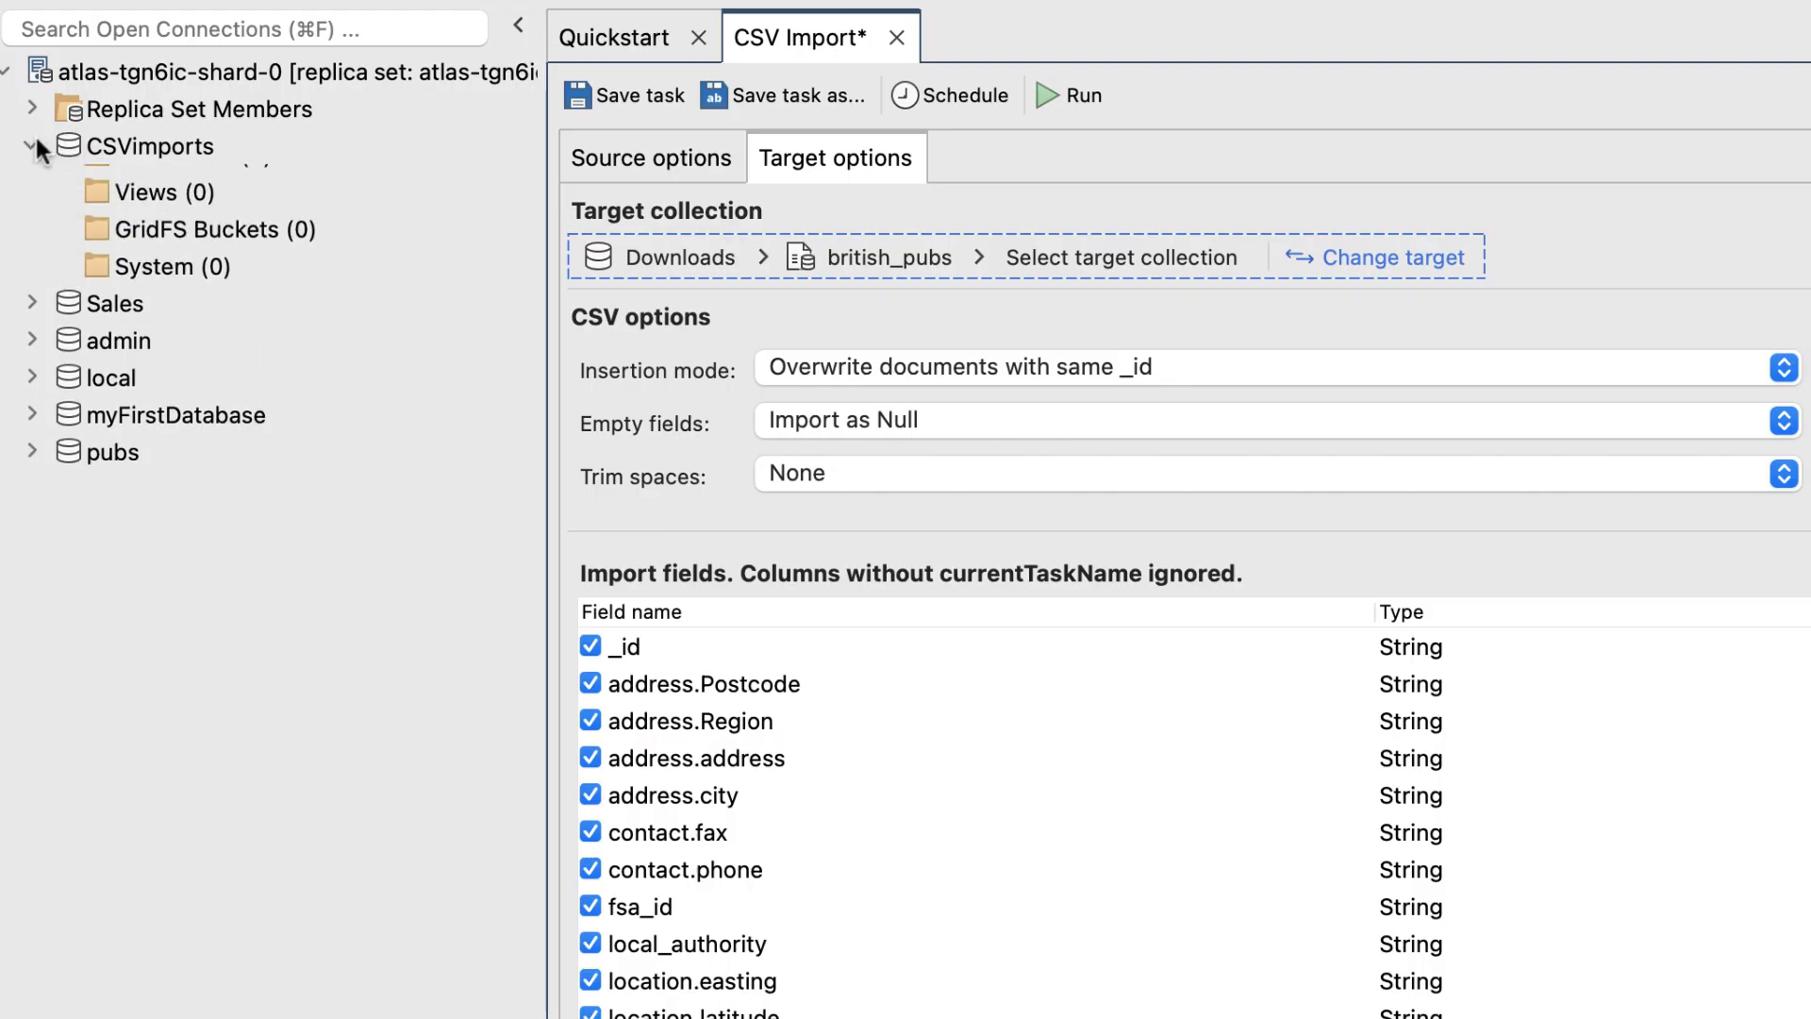
click(243, 139)
right_click(243, 142)
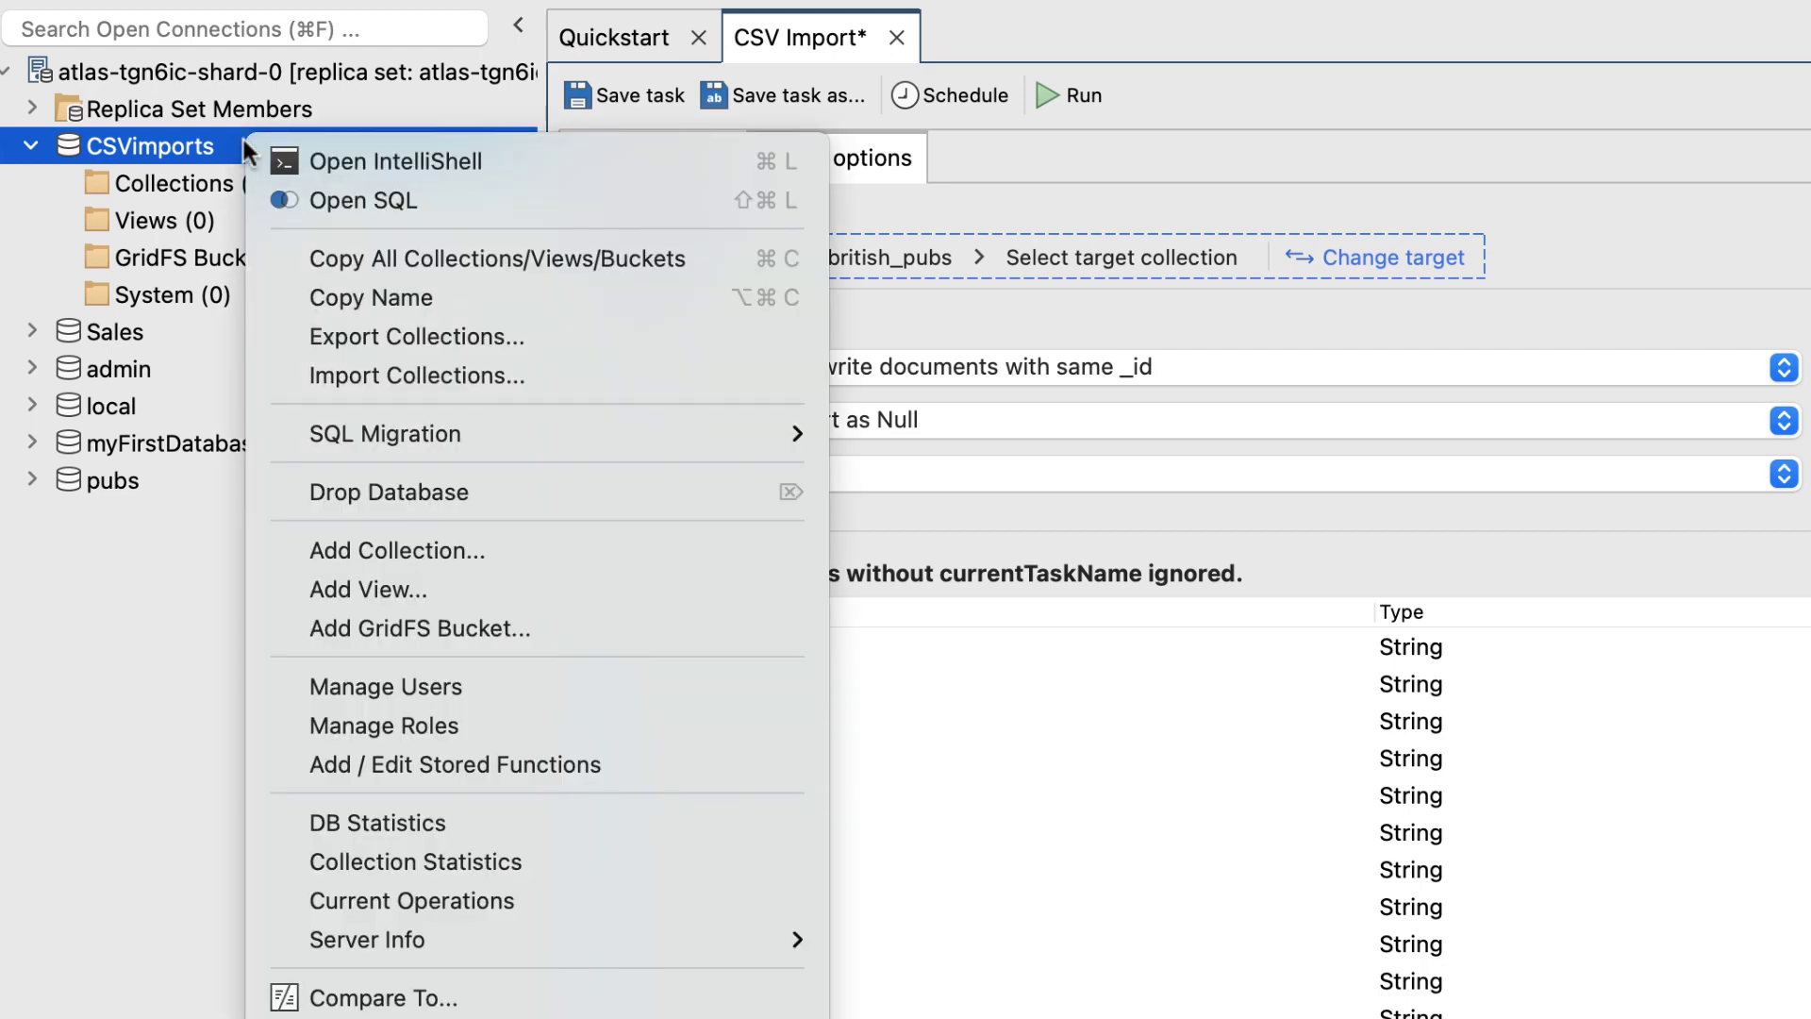
click(641, 551)
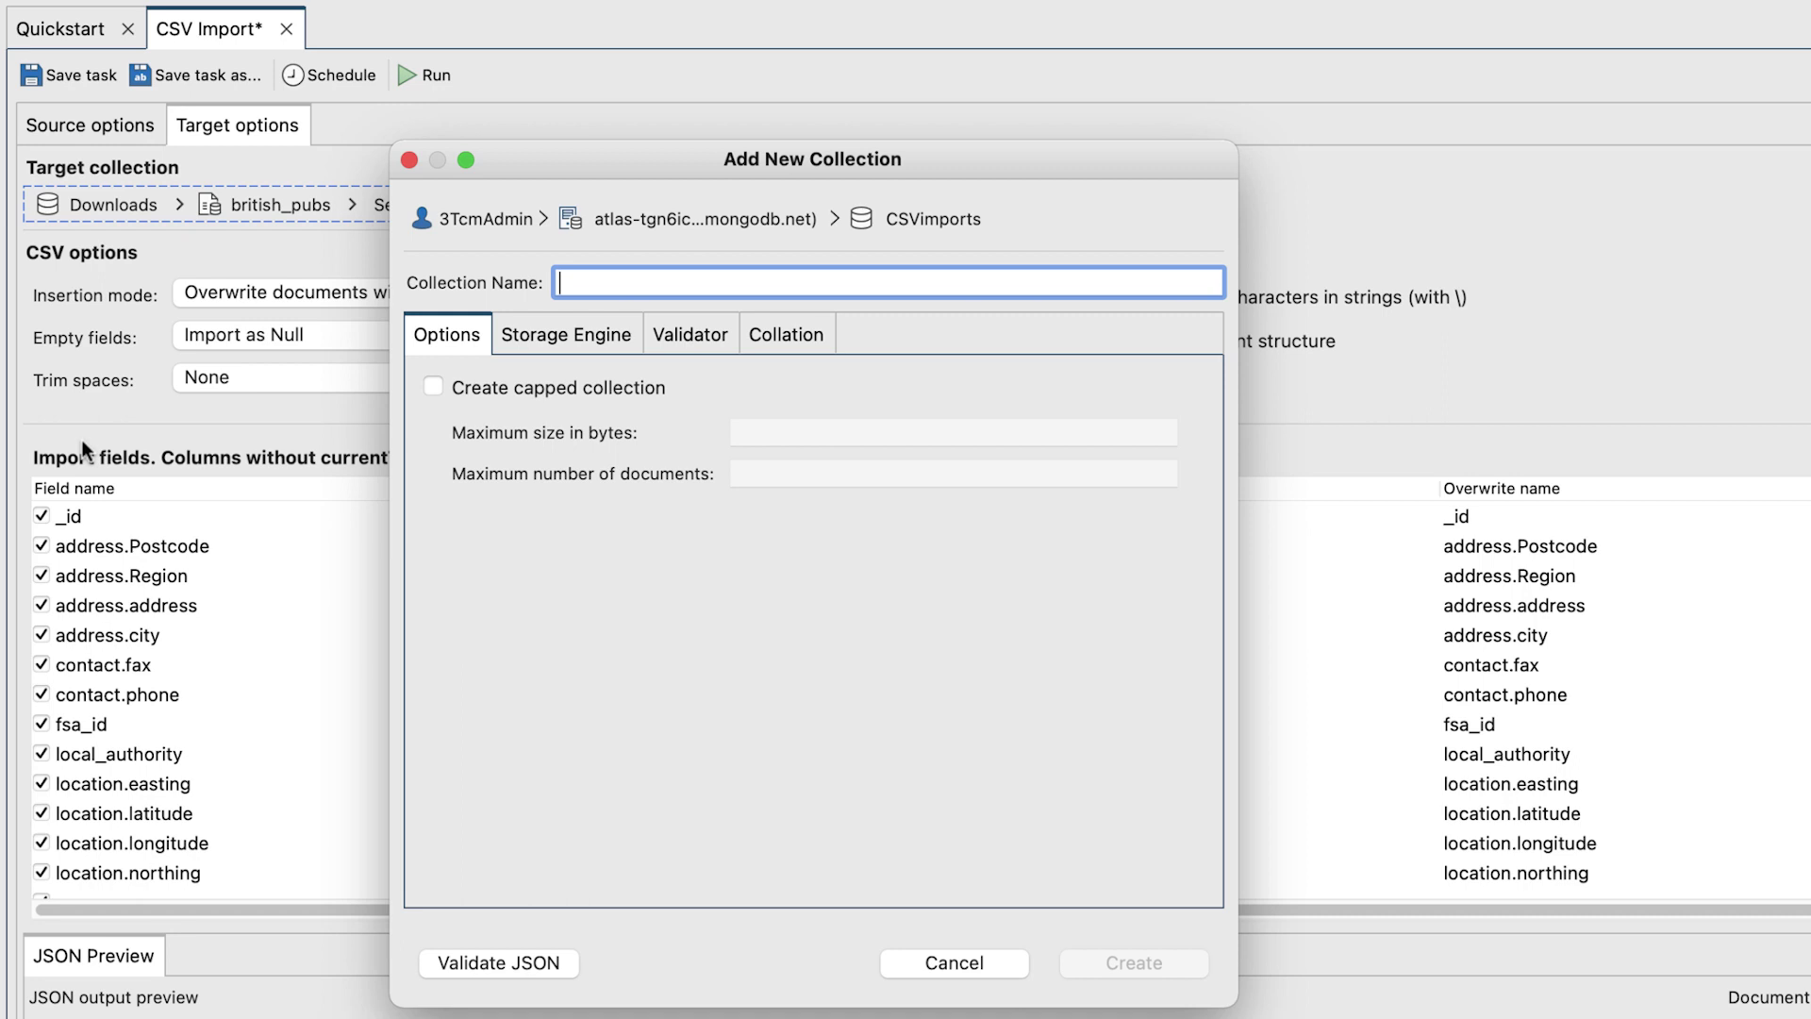
text(British Pubs Collection)
click(1140, 954)
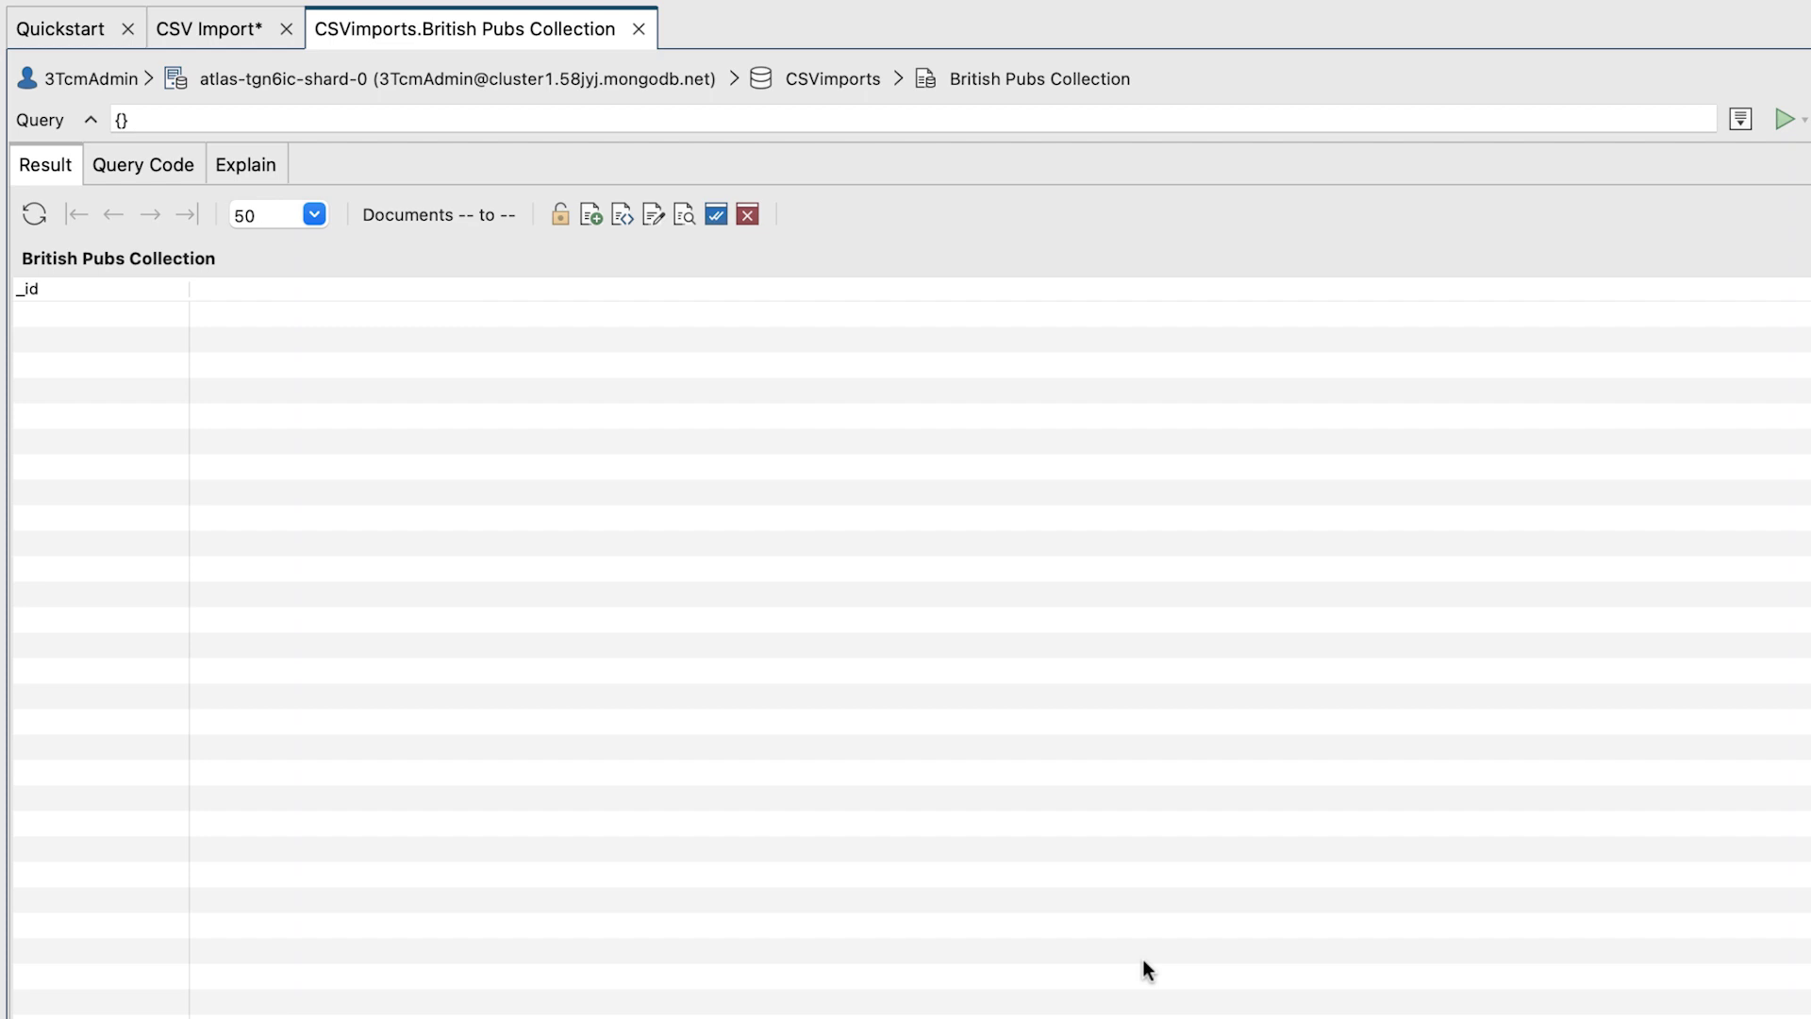
Return to the CSV import and assign British Pubs Collection from the connection tree as its target collection.
click(251, 36)
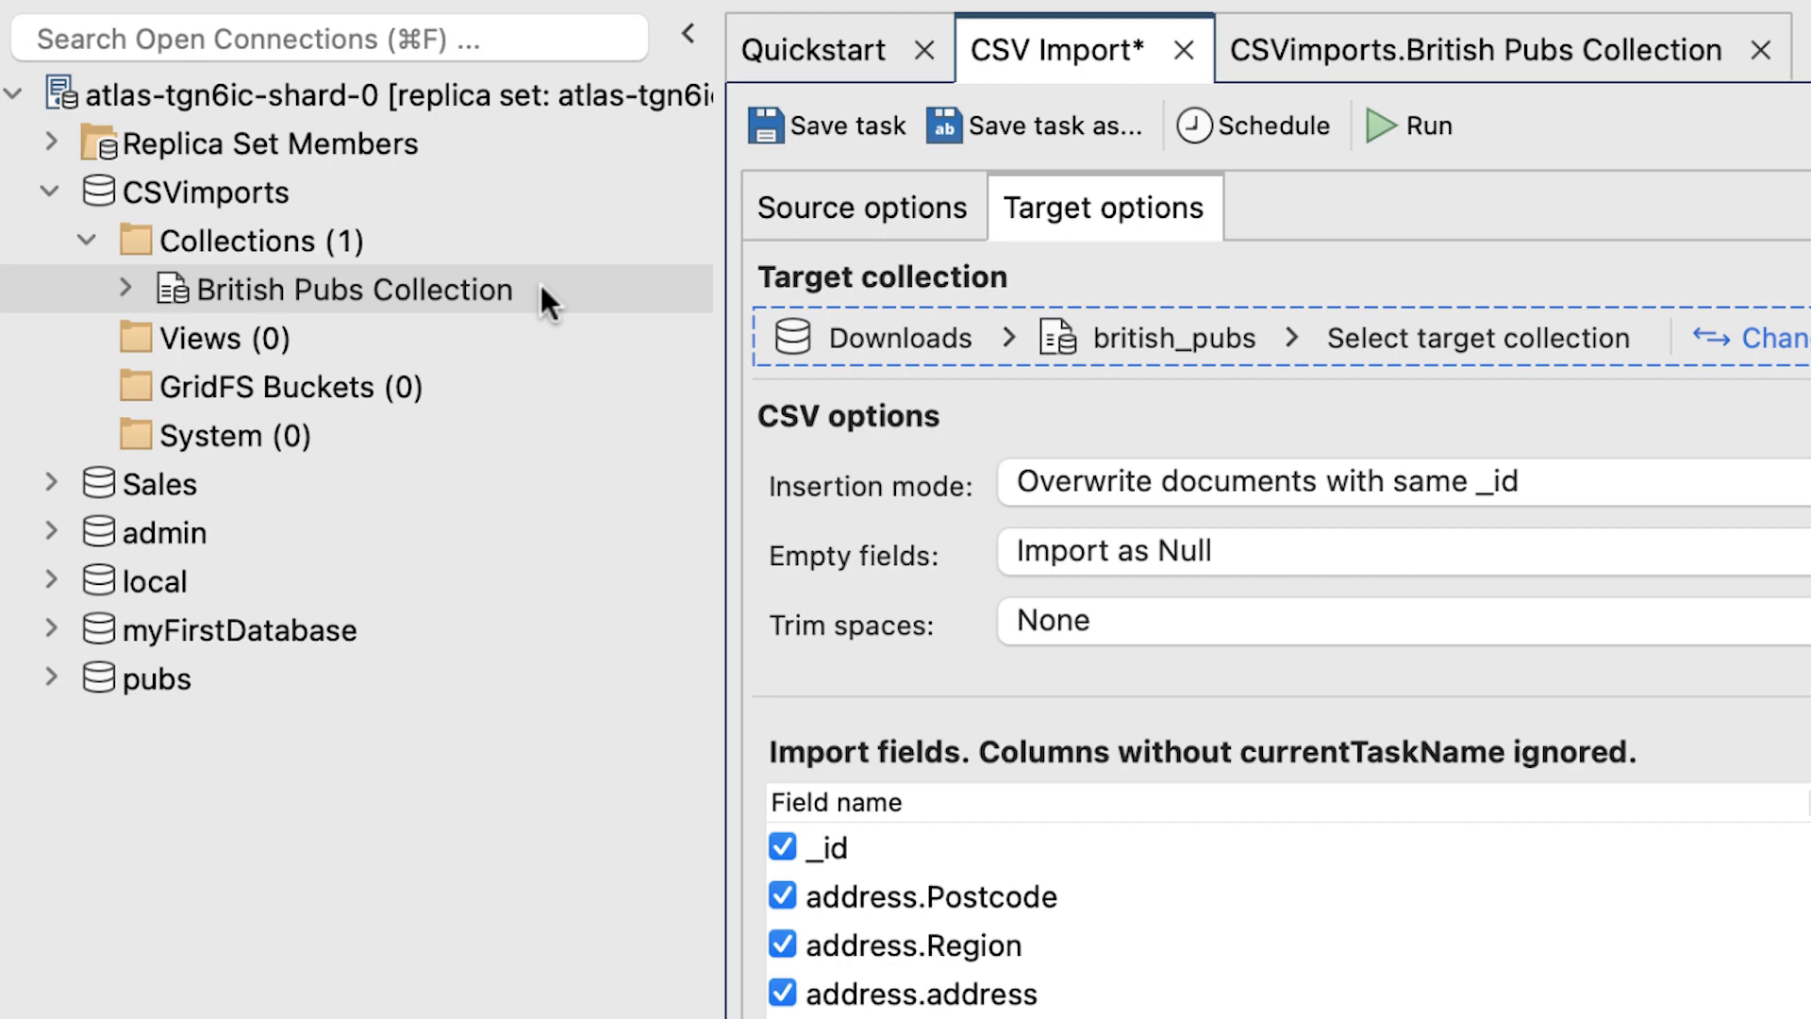
drag(539, 282, 1375, 327)
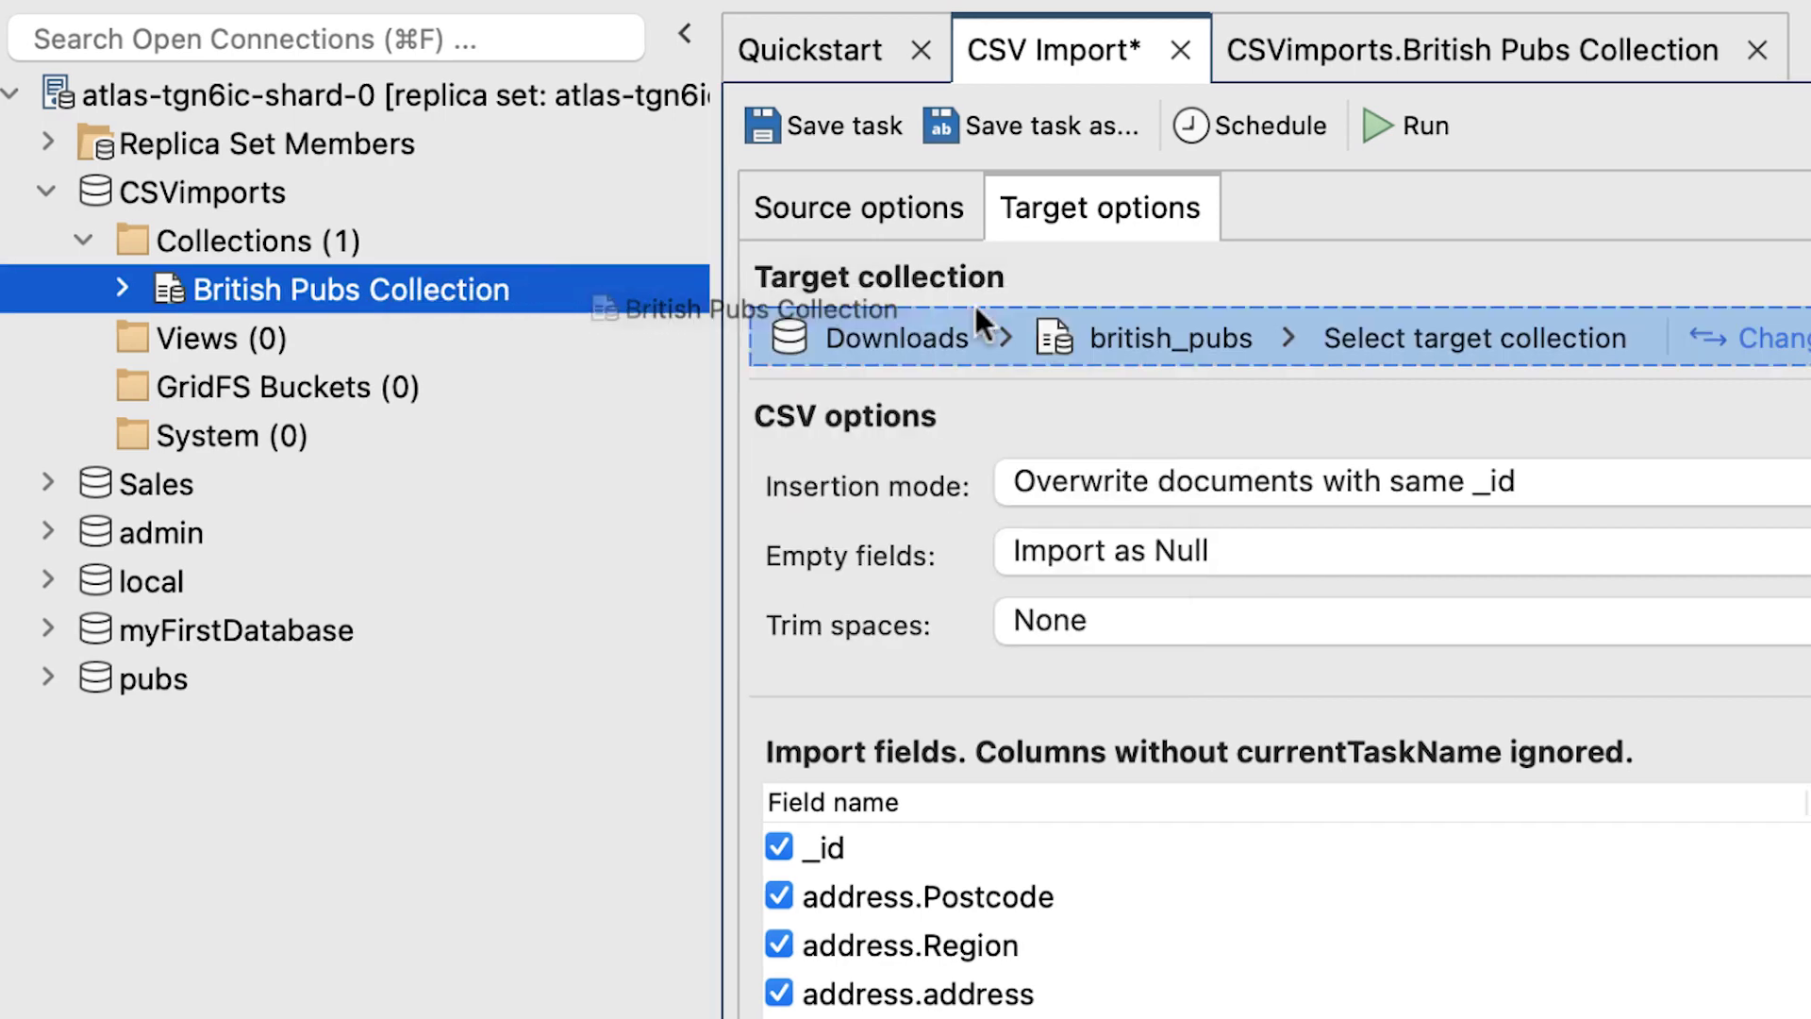
drag(904, 326, 913, 327)
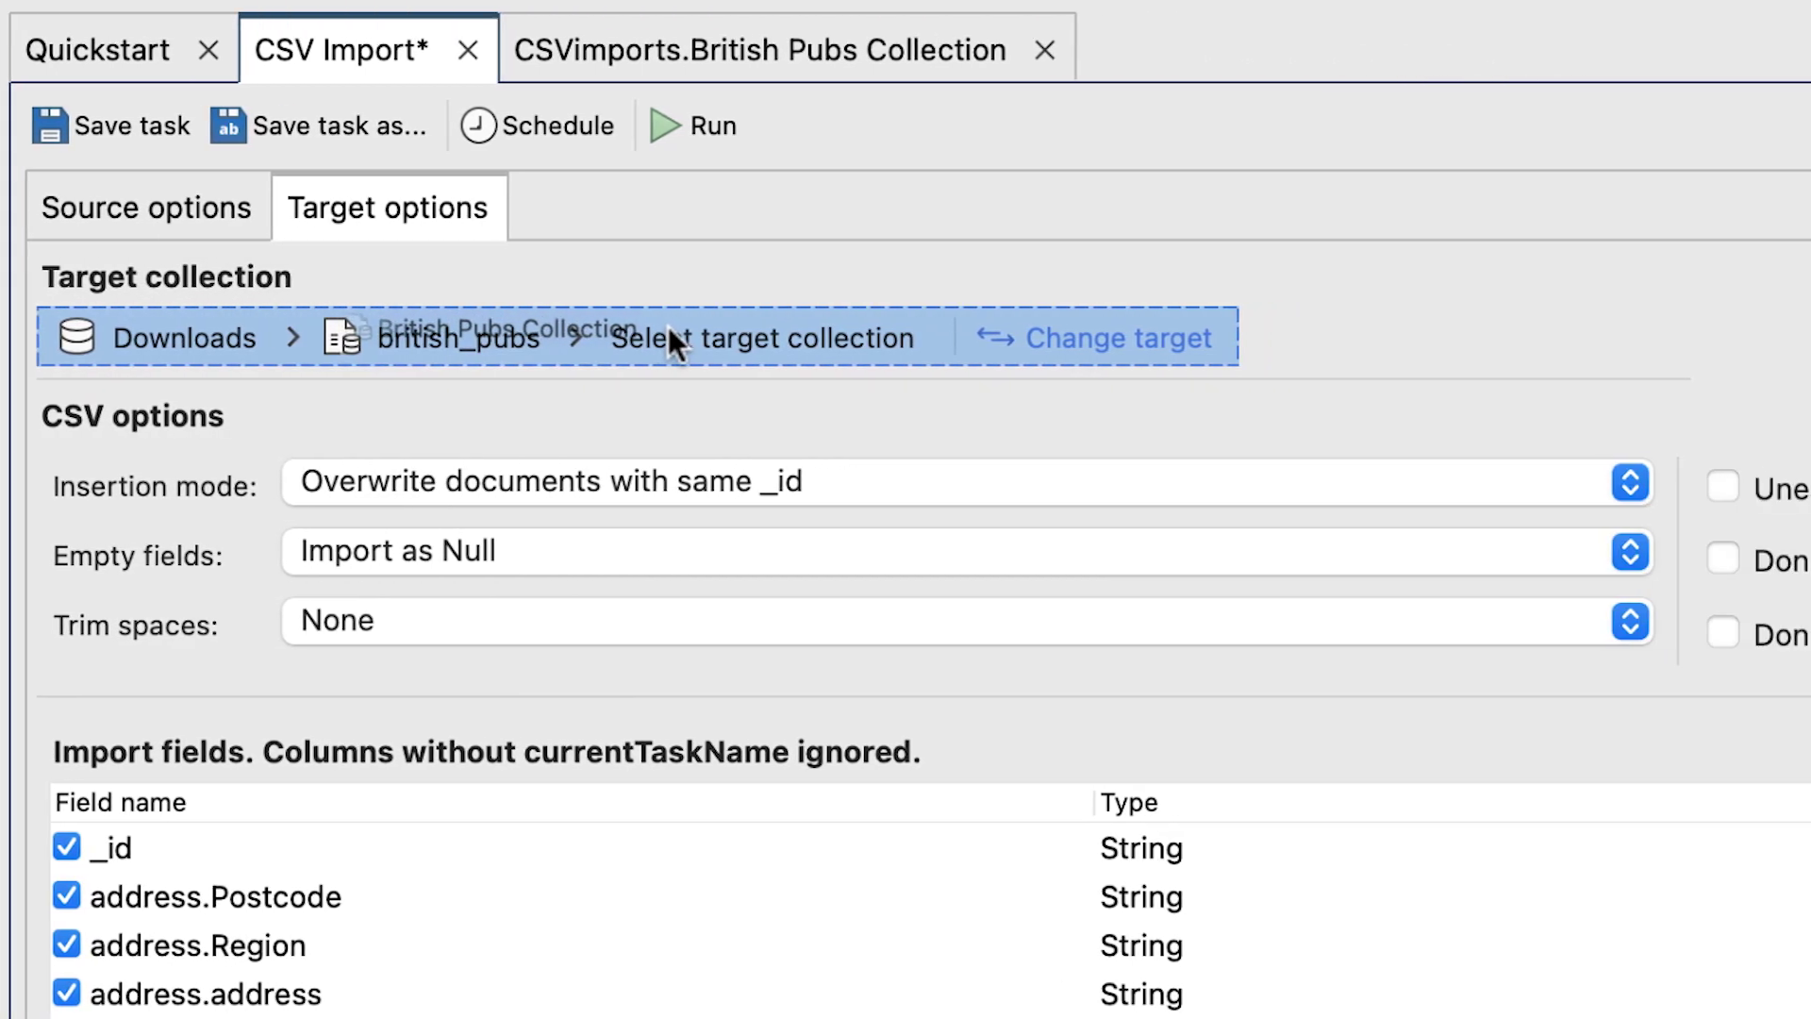
drag(668, 327, 667, 326)
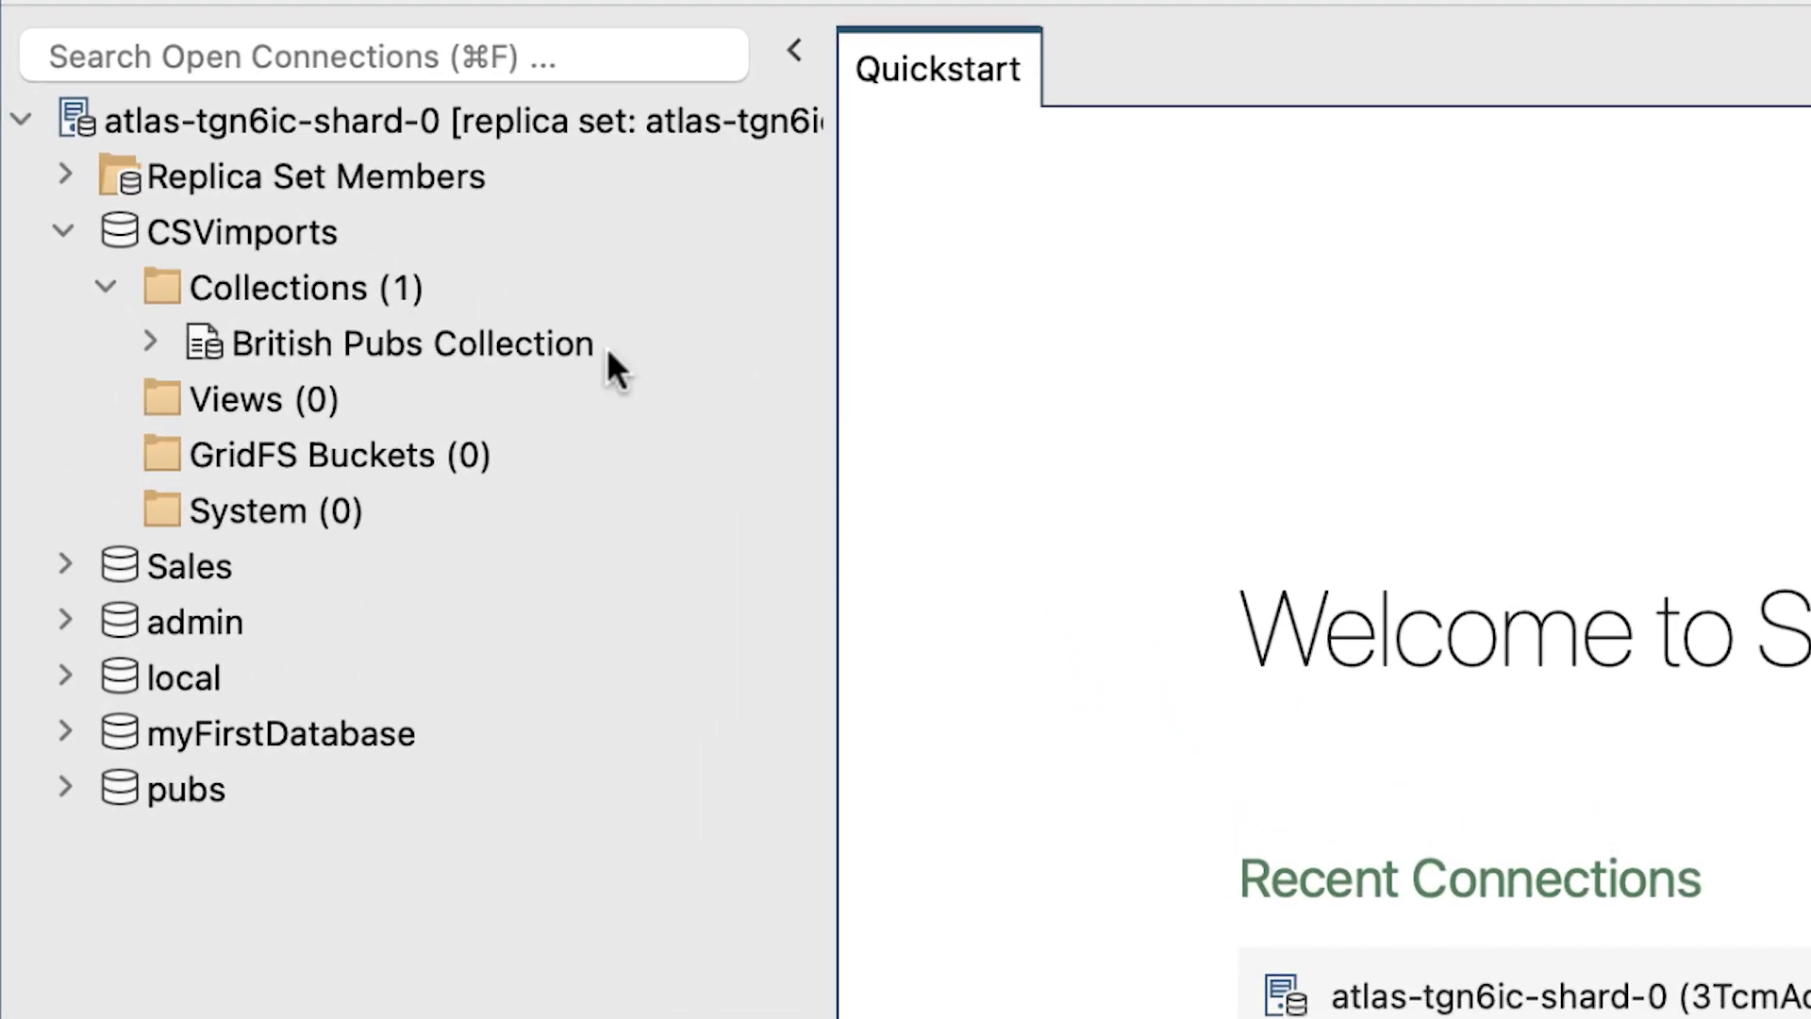
Start a new import in CSV format for the British Pubs Collection.
right_click(613, 367)
click(707, 361)
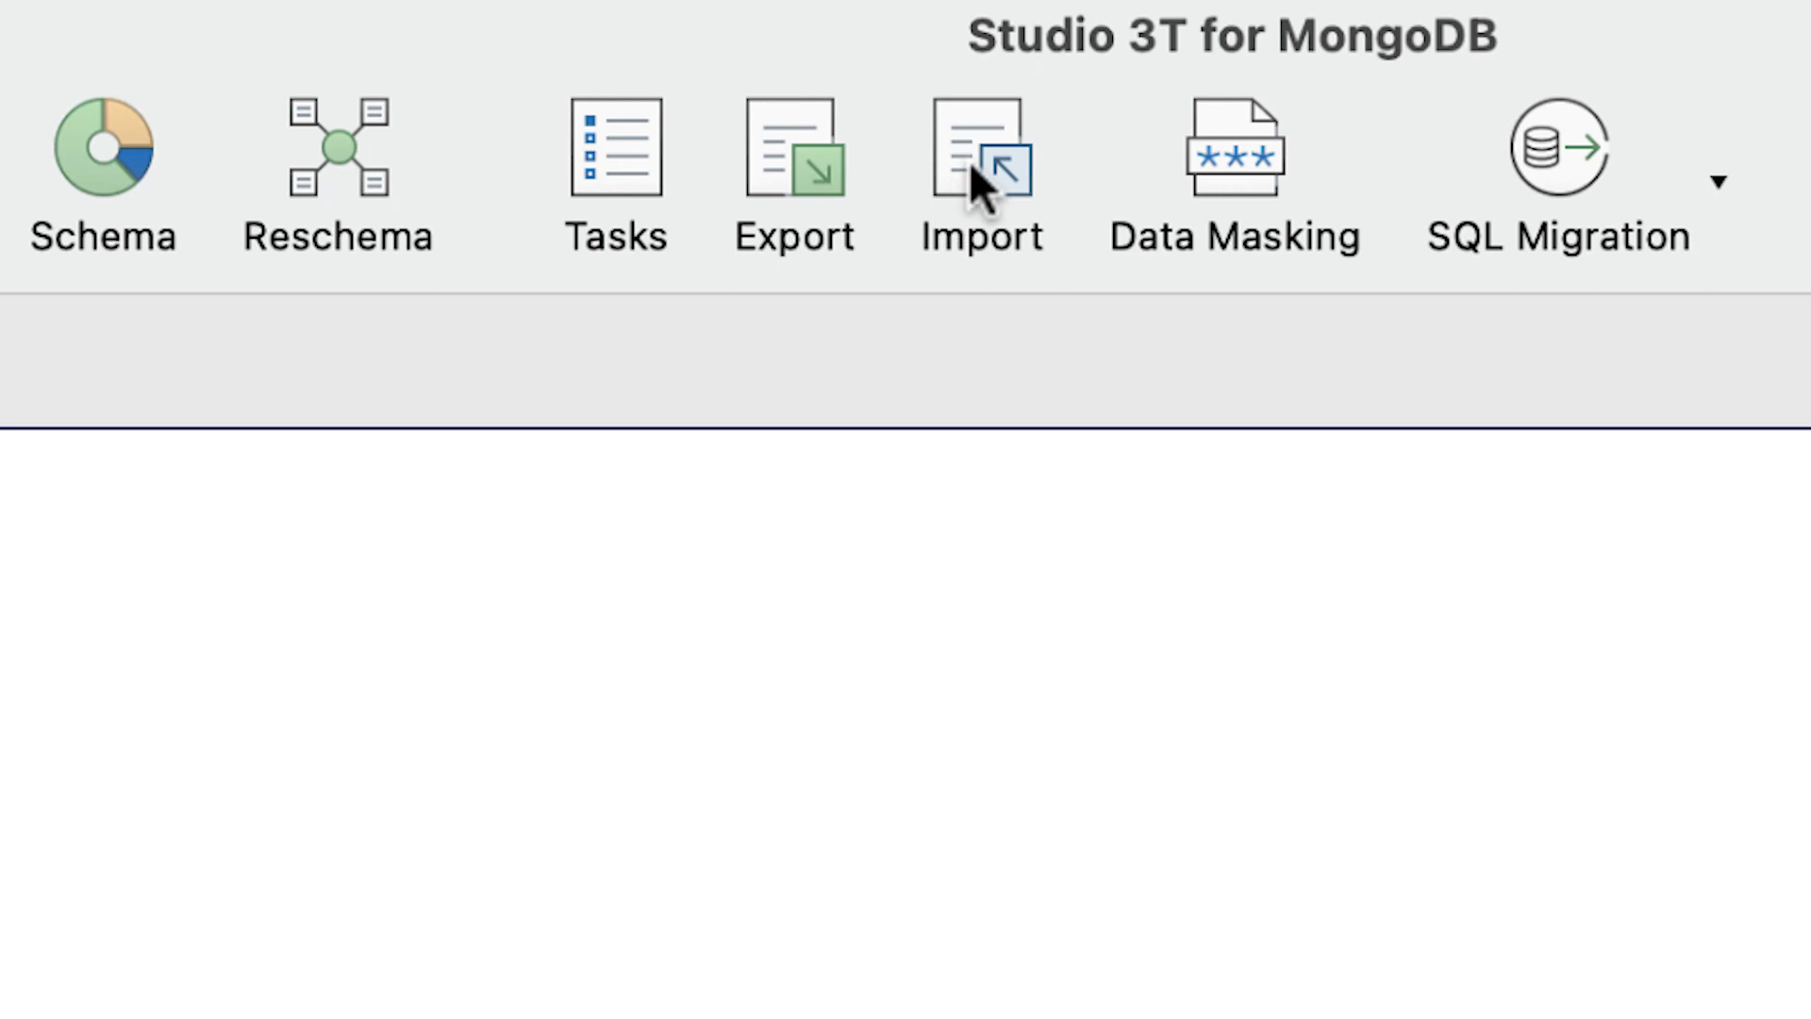
click(971, 162)
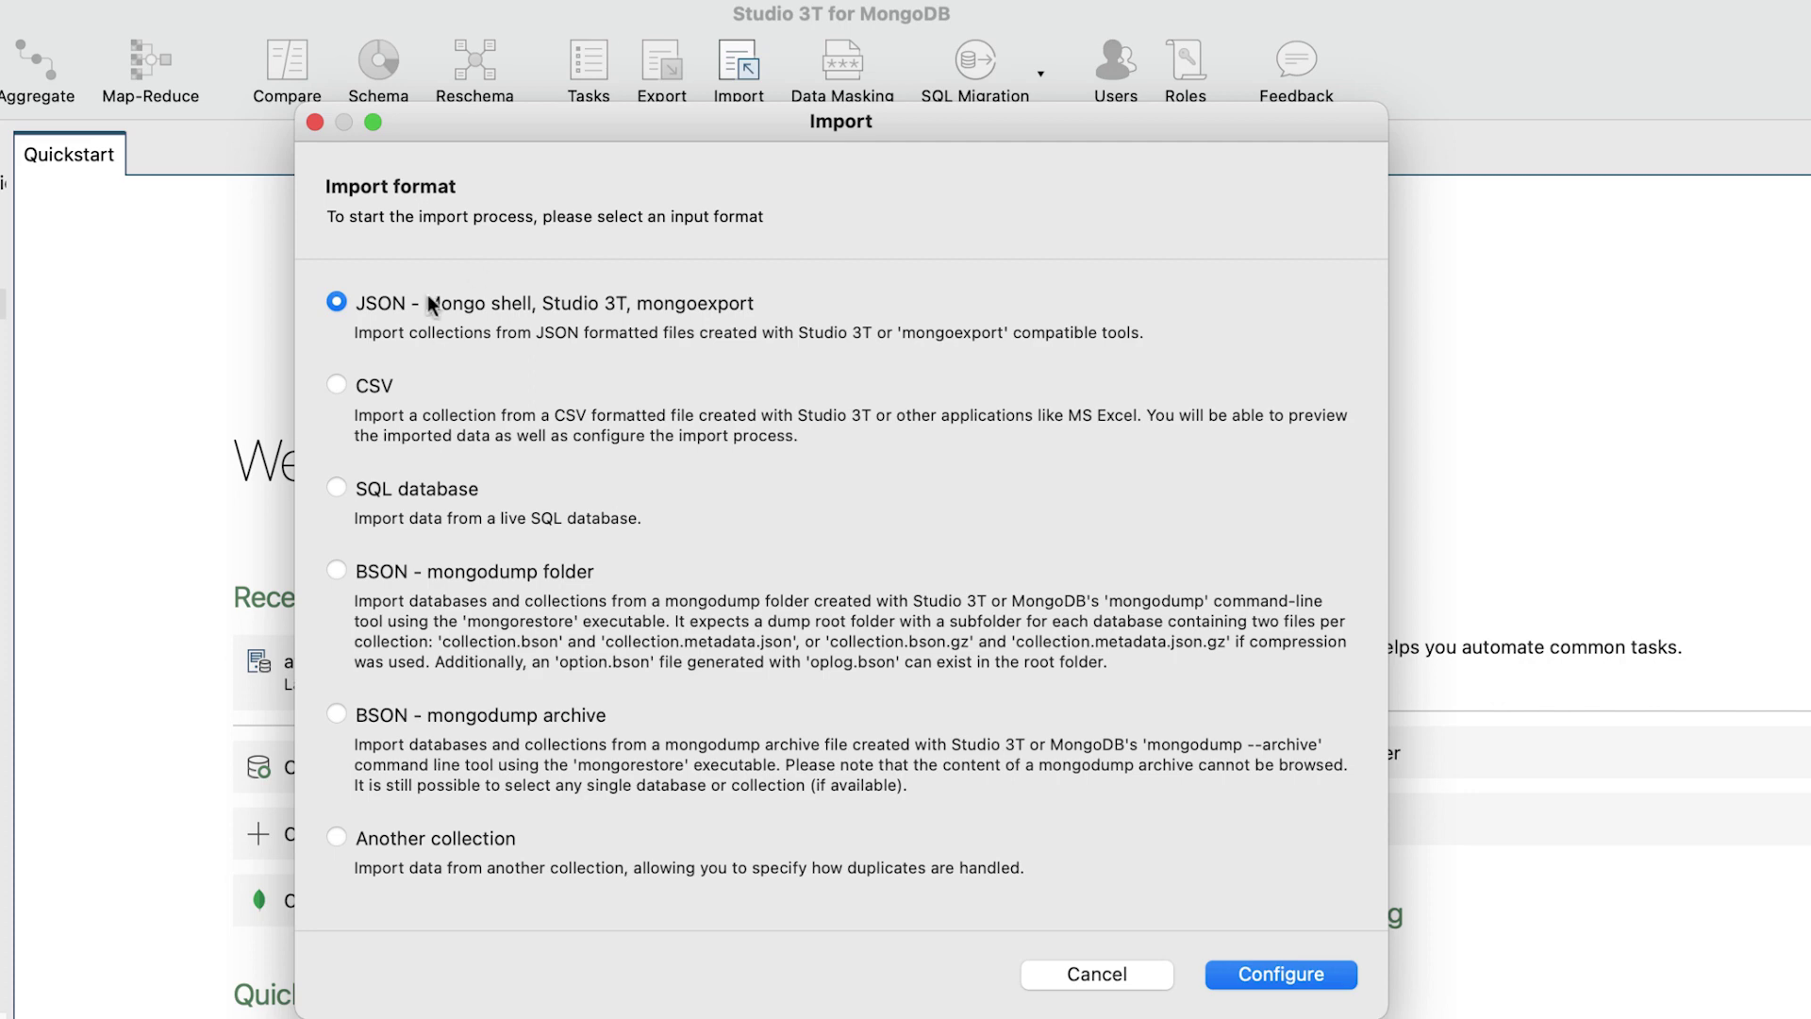
click(337, 385)
click(1244, 975)
Select british_pubs.csv from the Downloads folder as the source file of the new import.
click(318, 206)
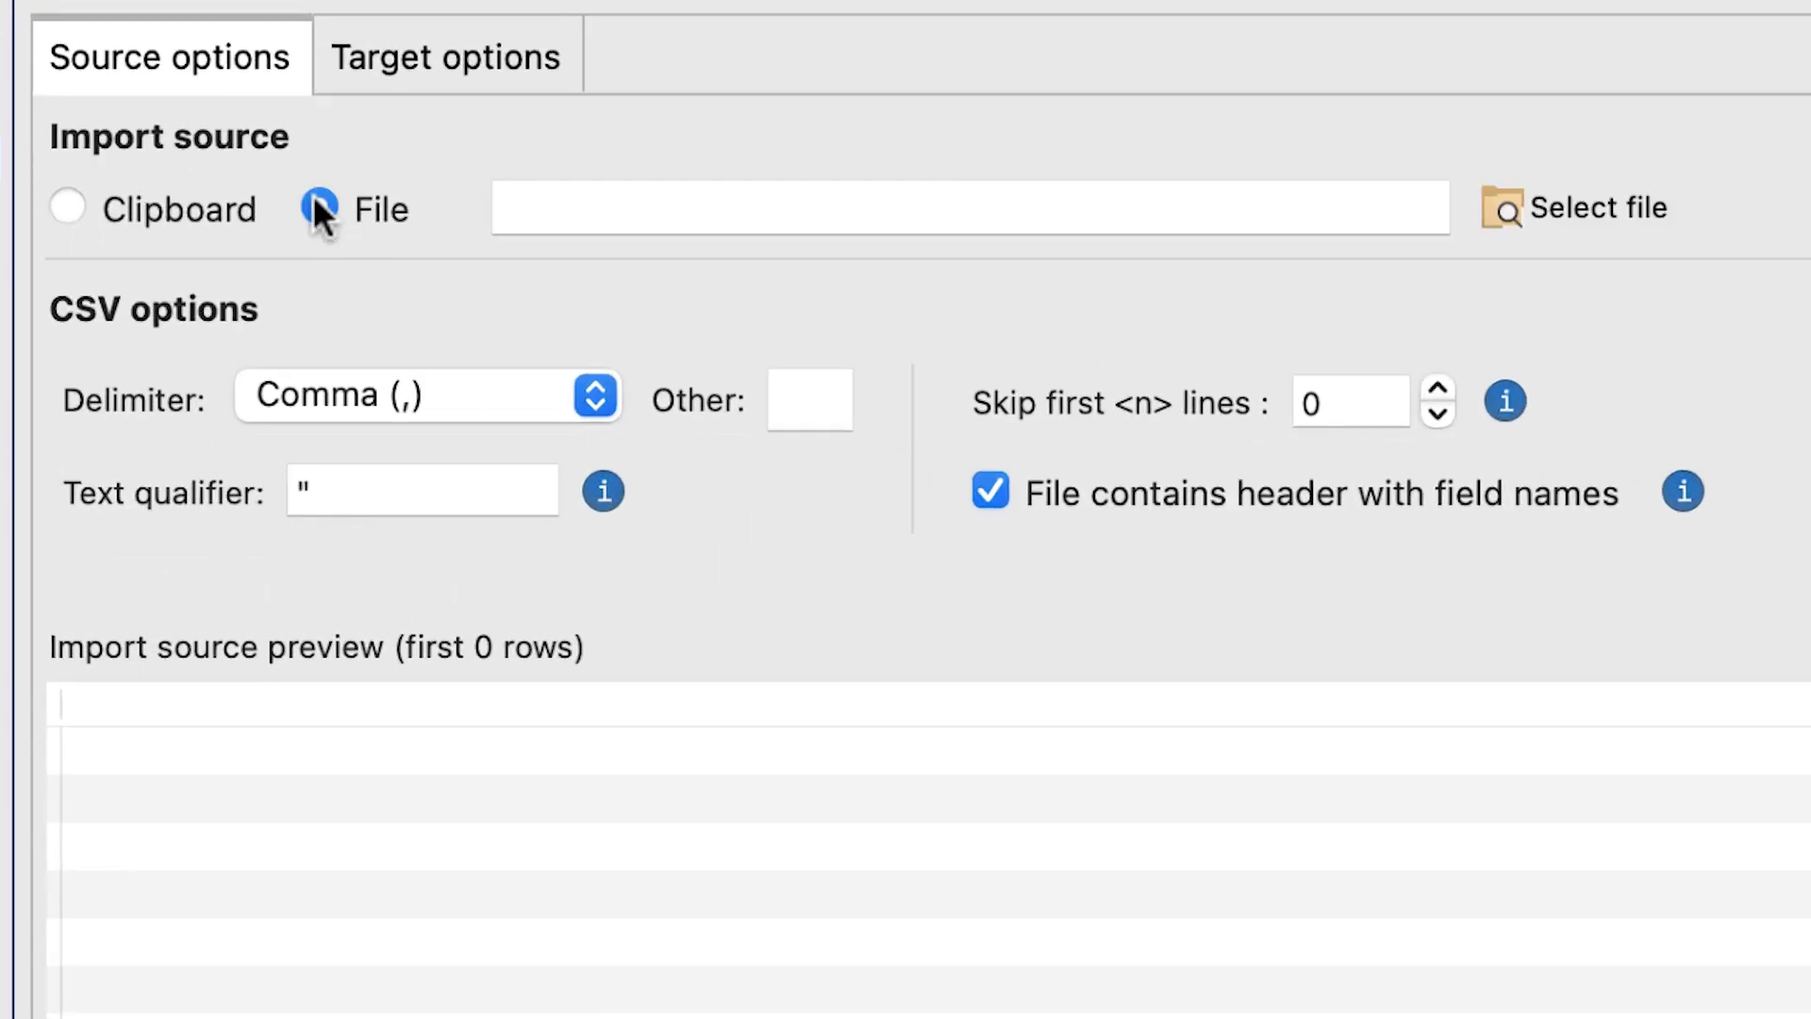
click(1486, 209)
click(323, 400)
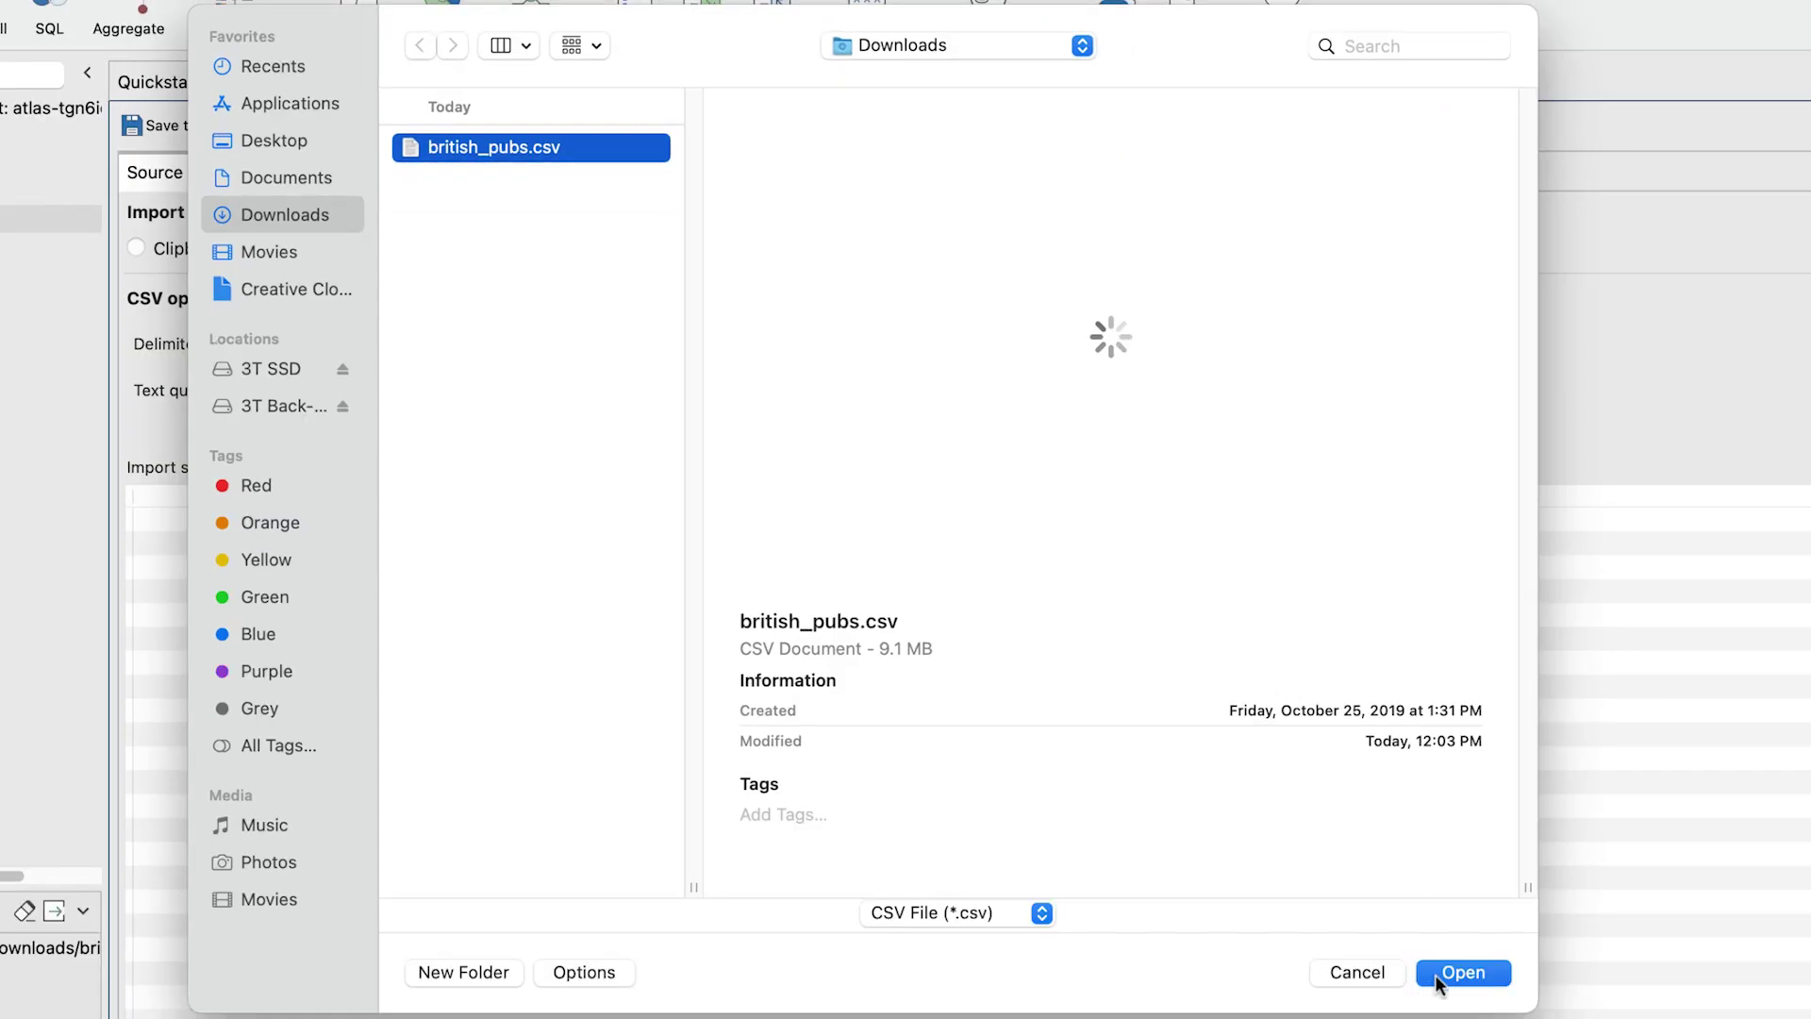
click(1468, 970)
In the target options, exclude the address.Region and address.address fields from the import, and include both again.
click(476, 59)
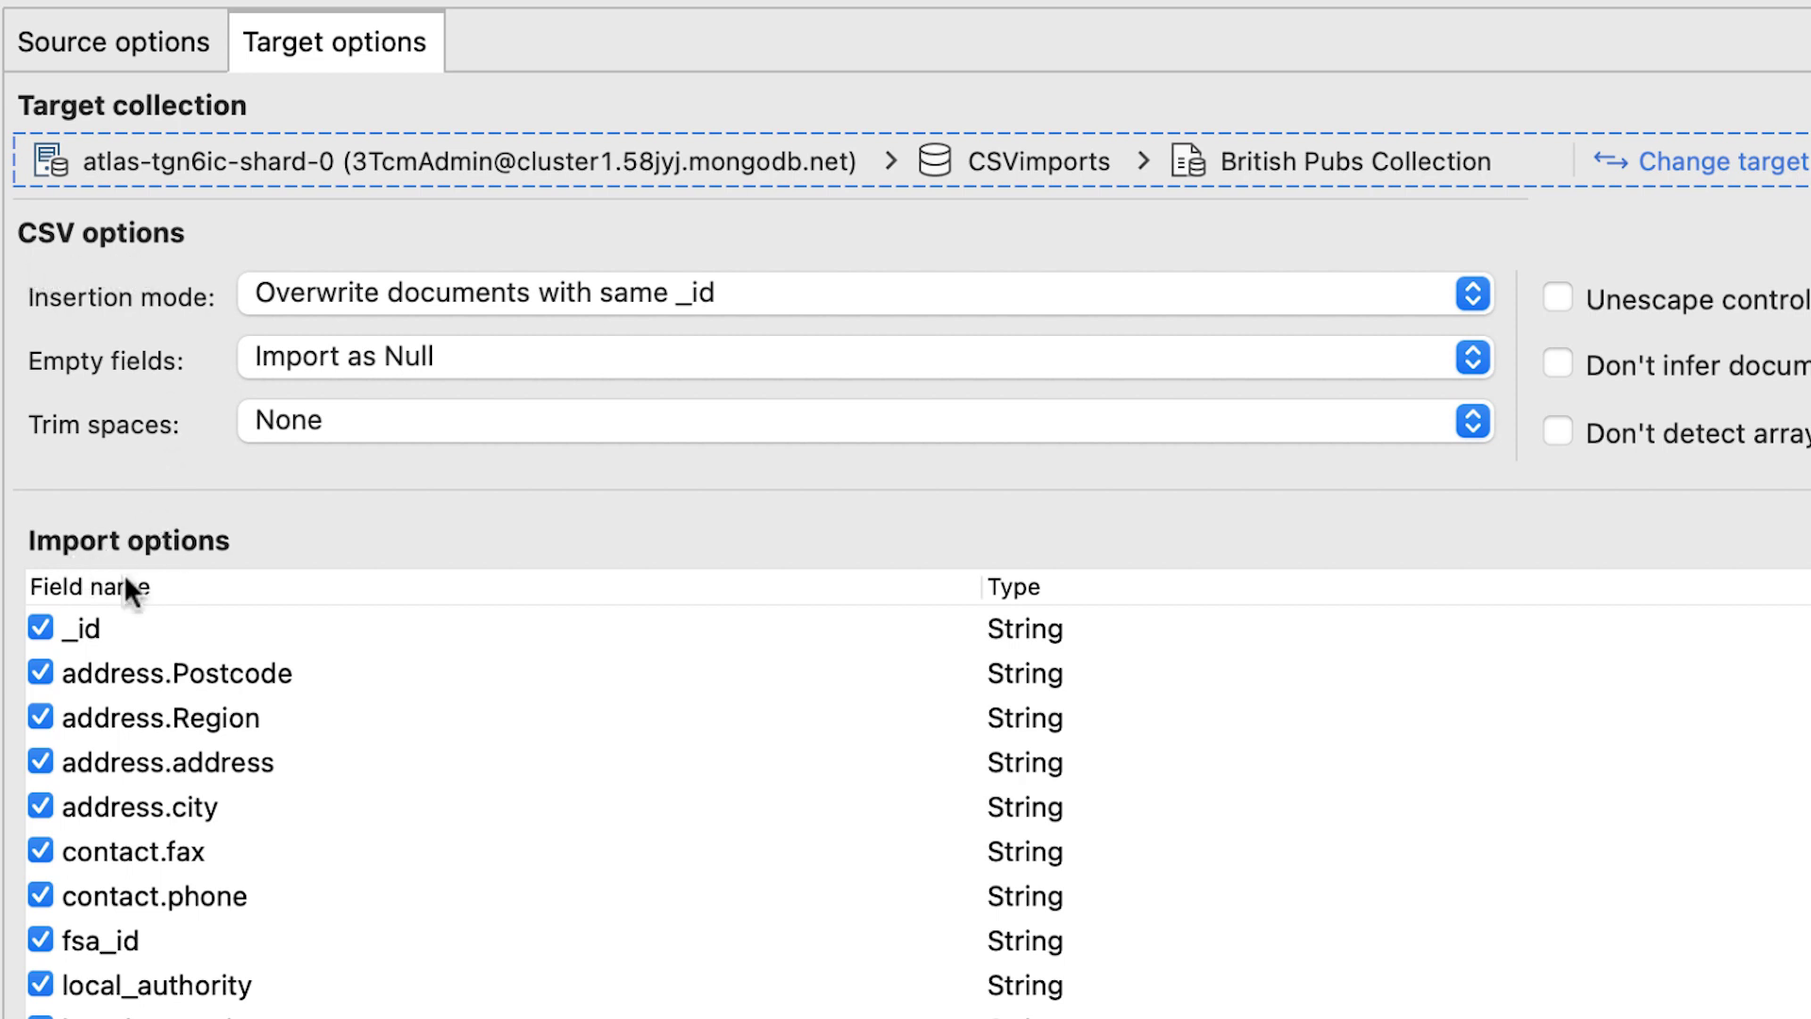
click(40, 715)
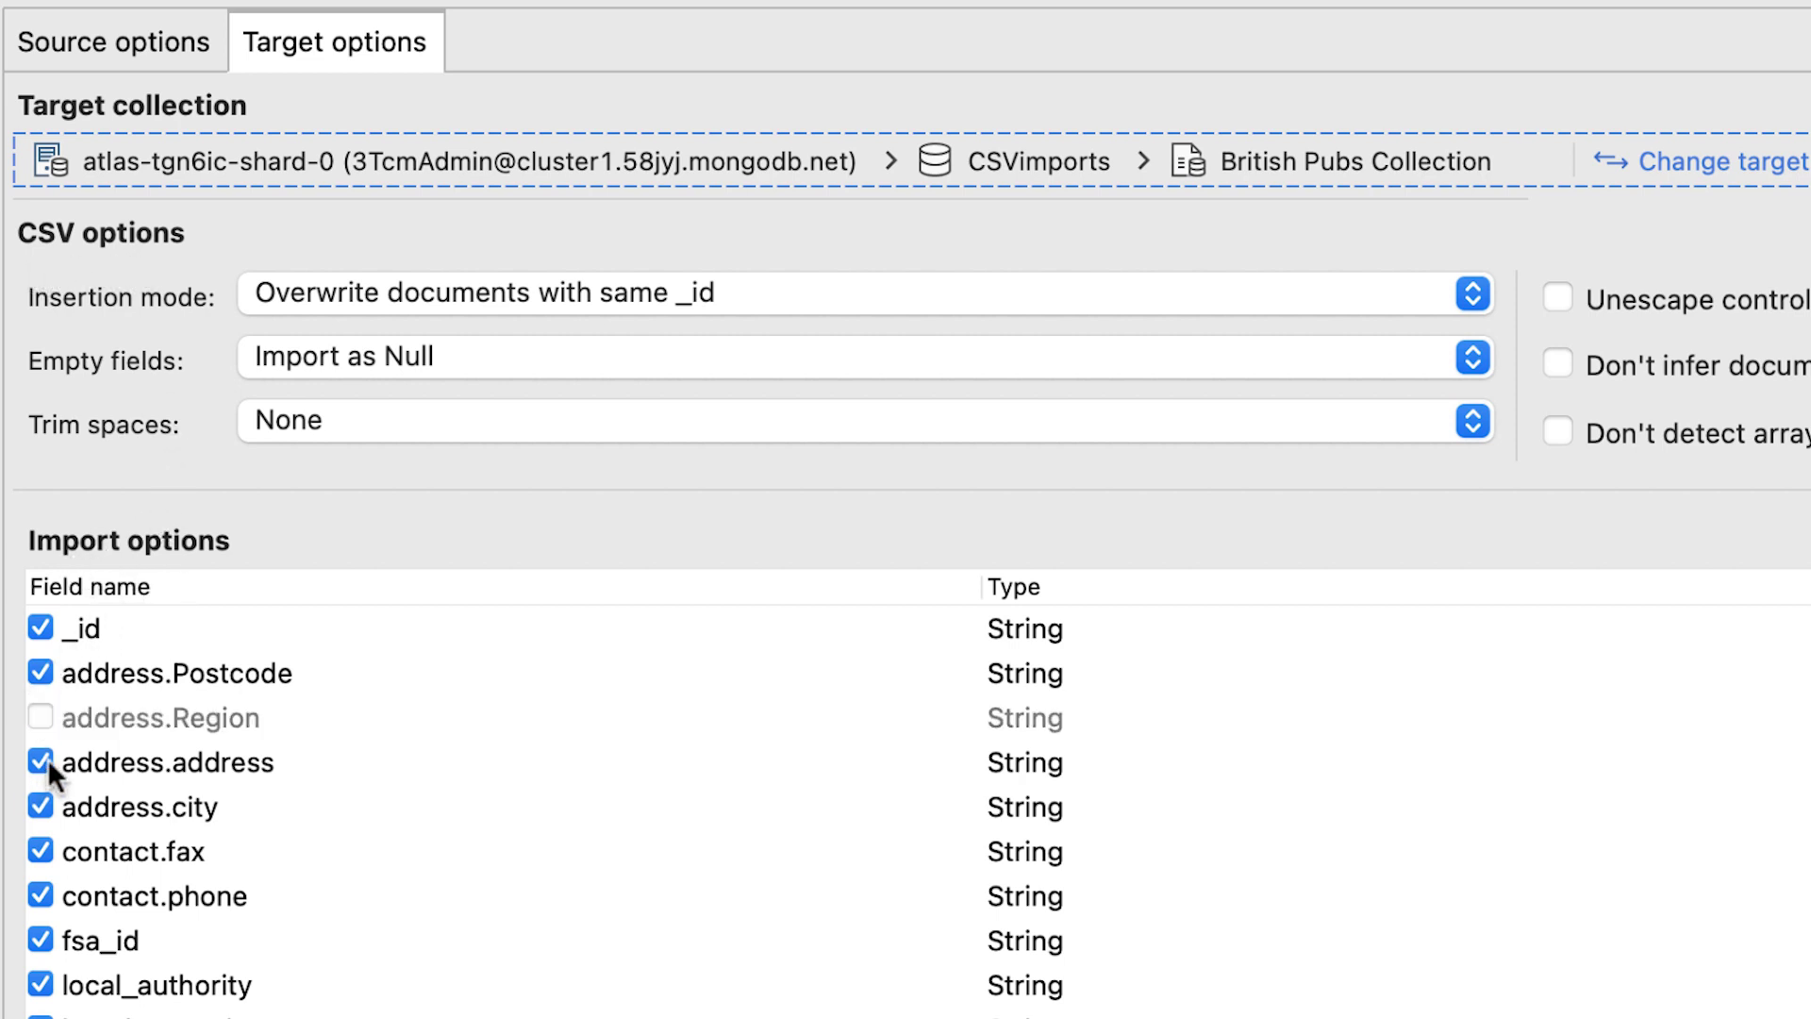
click(43, 760)
click(40, 717)
click(39, 762)
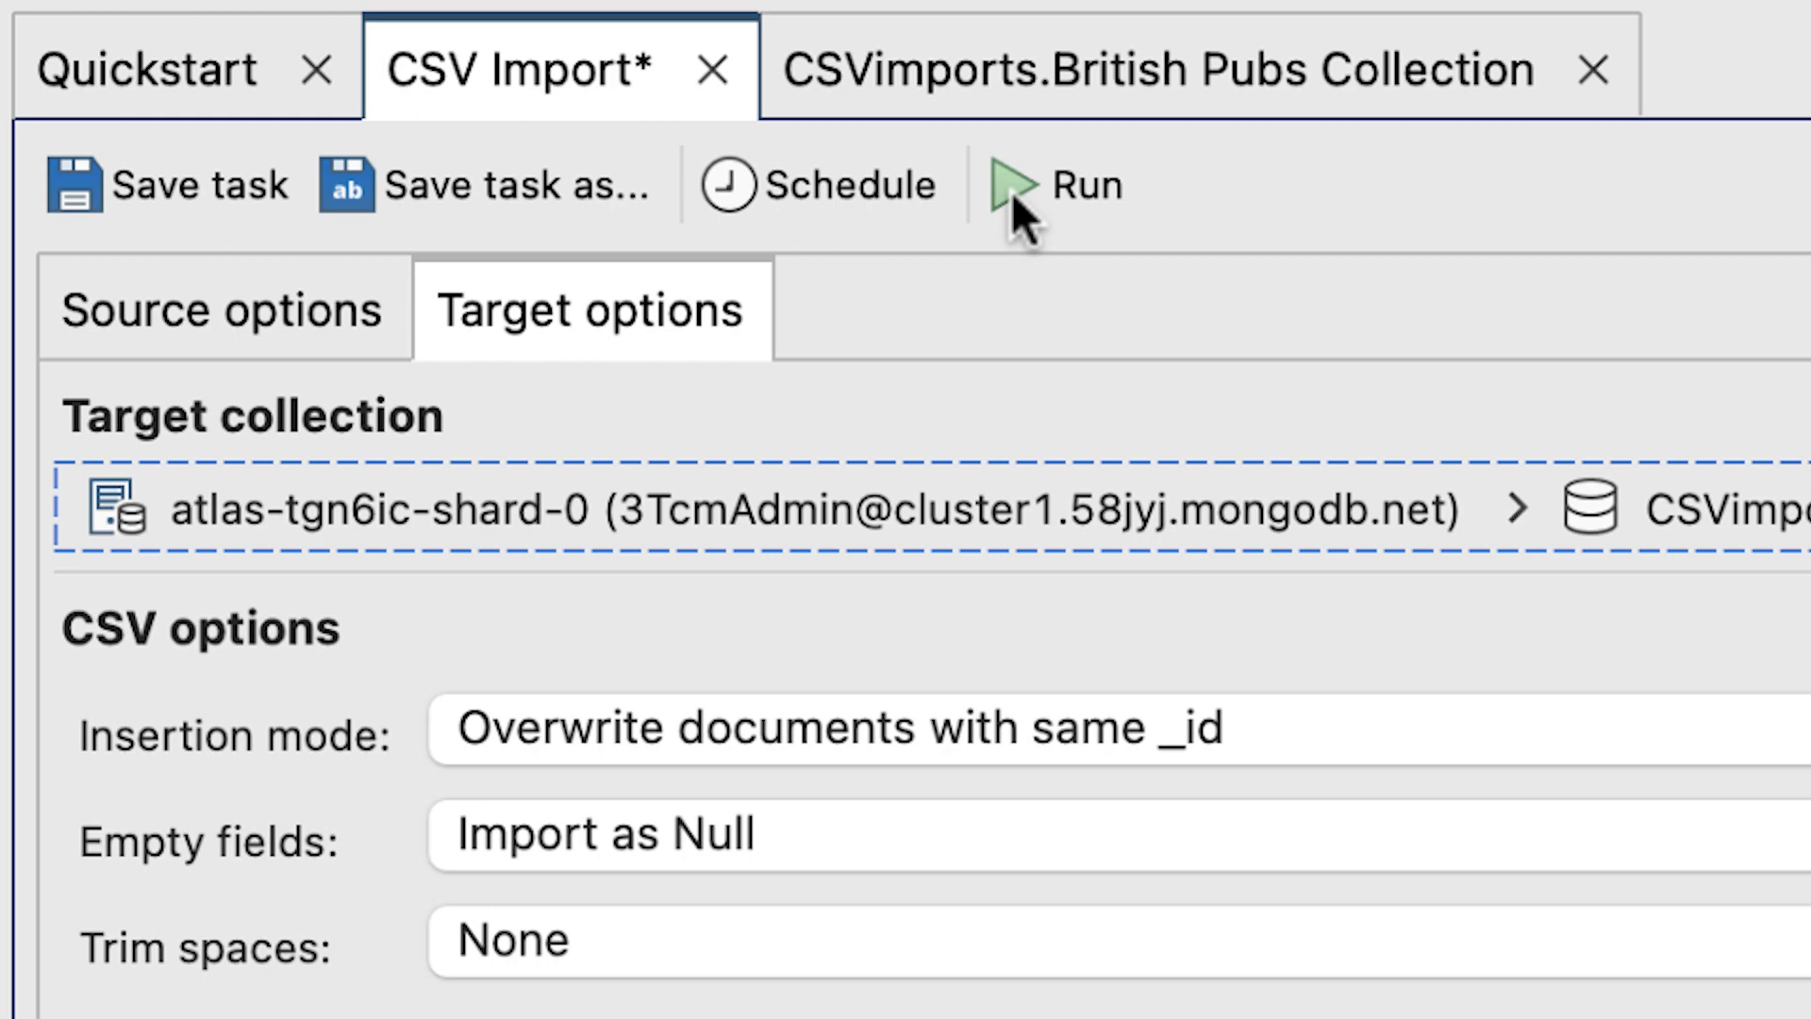
Run and confirm the CSV import, and open the British Pubs Collection to view the imported documents.
click(1011, 190)
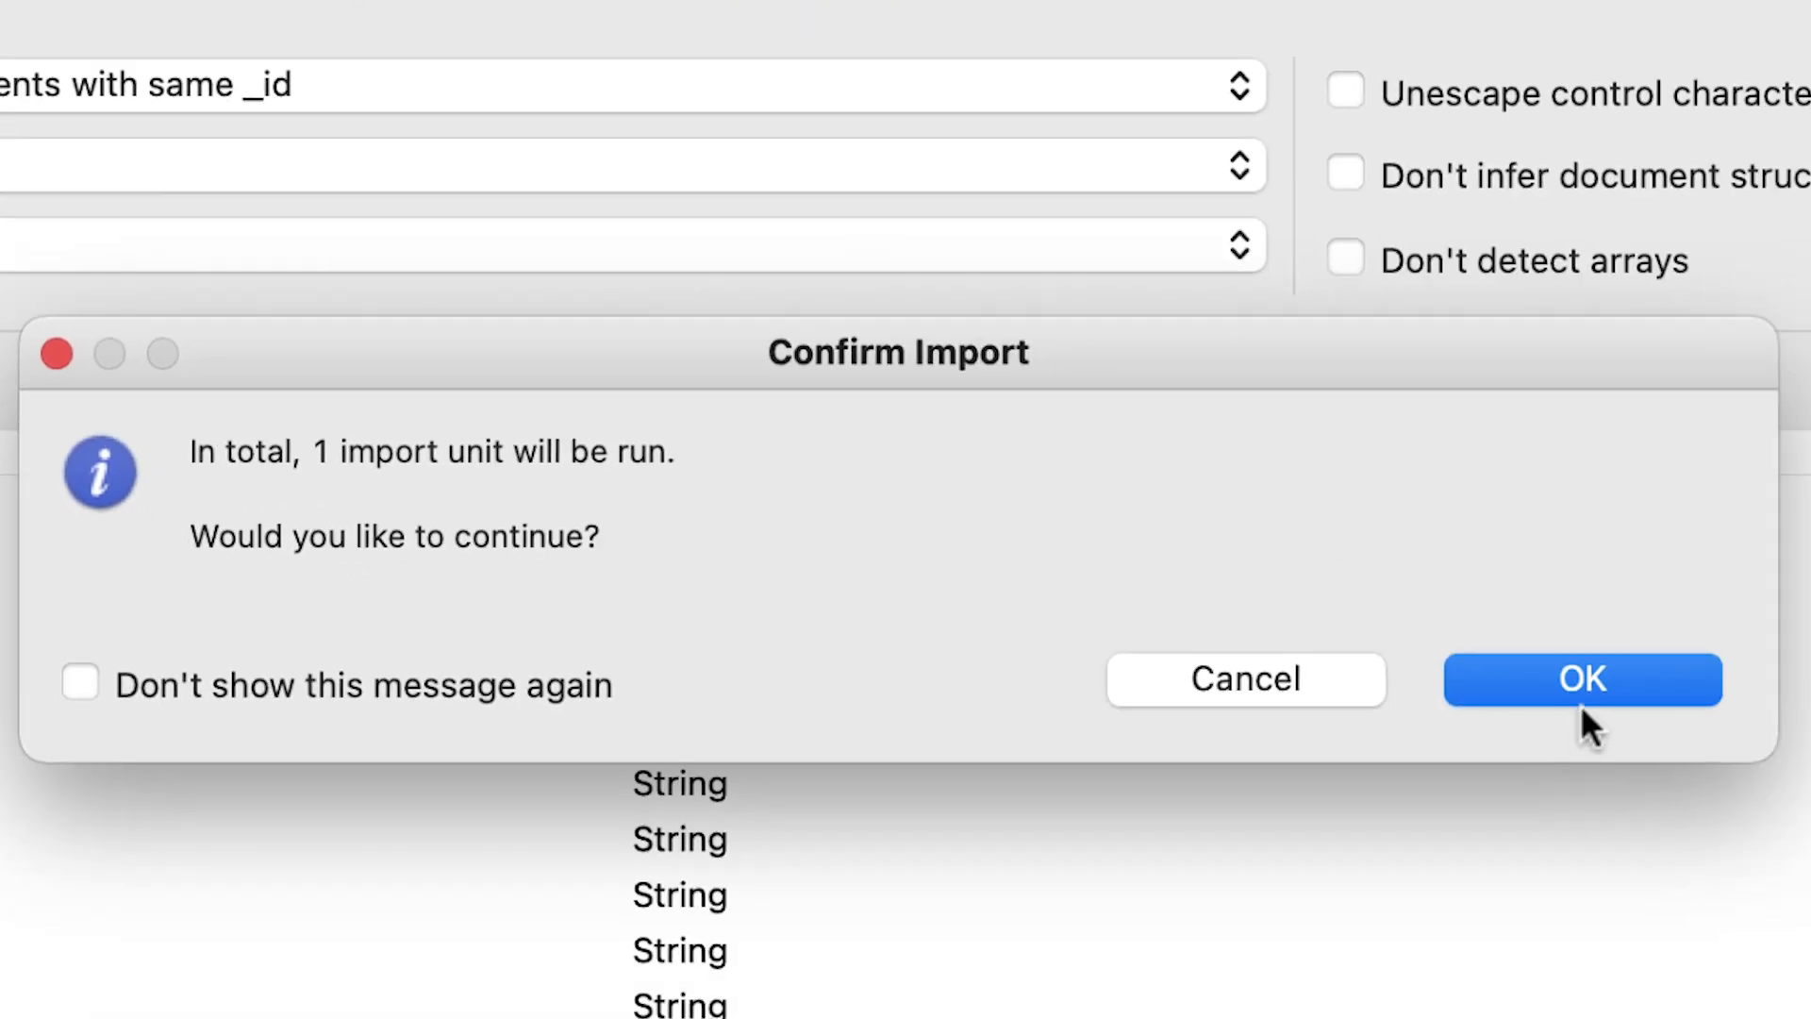
click(1581, 702)
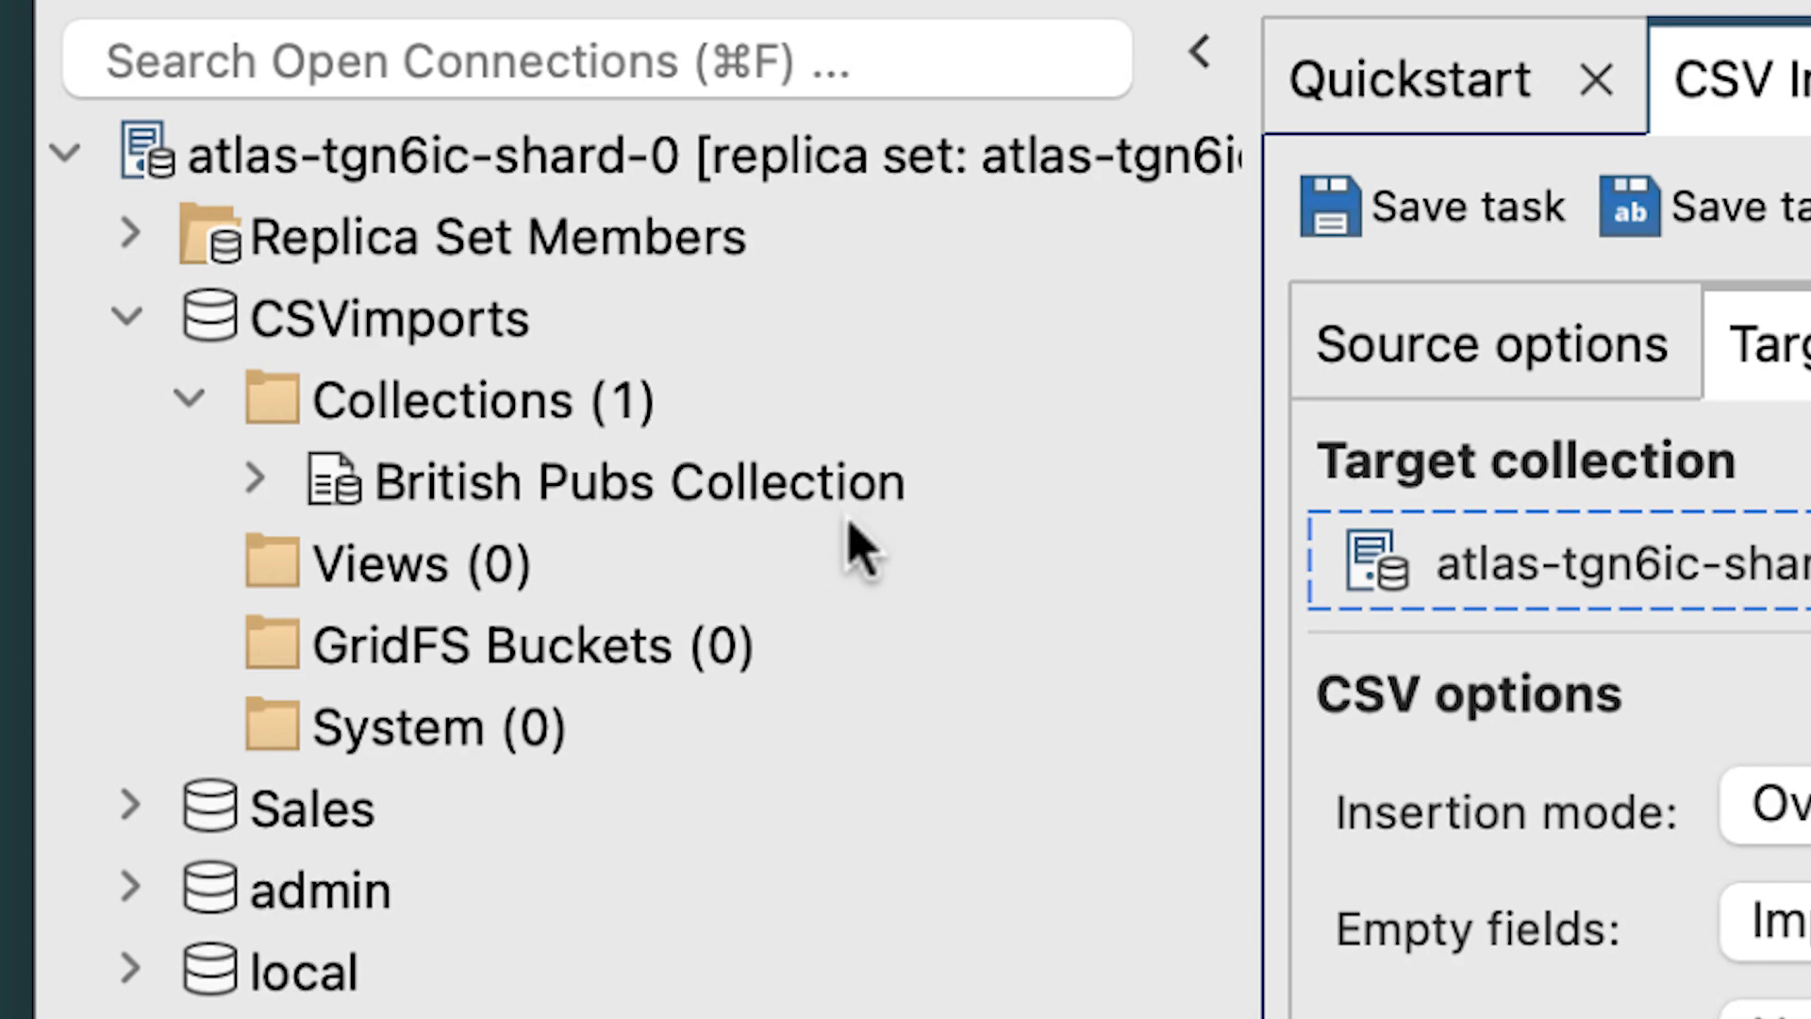
double_click(863, 485)
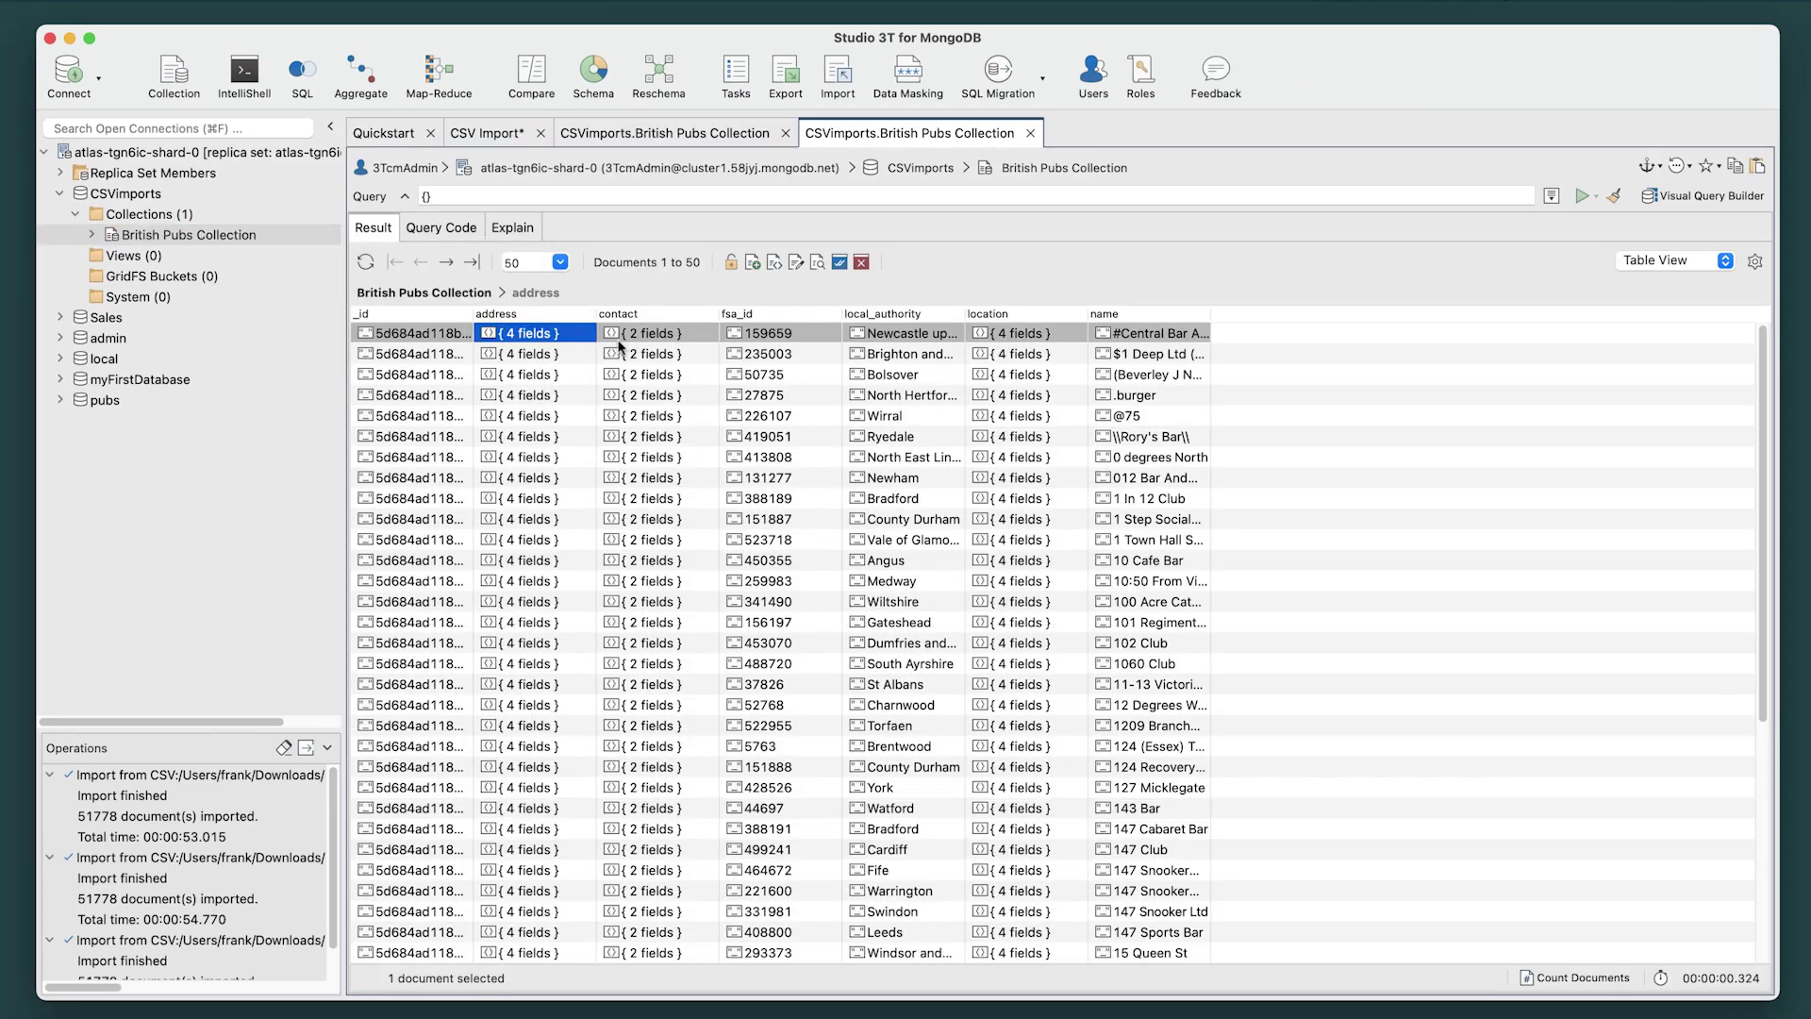